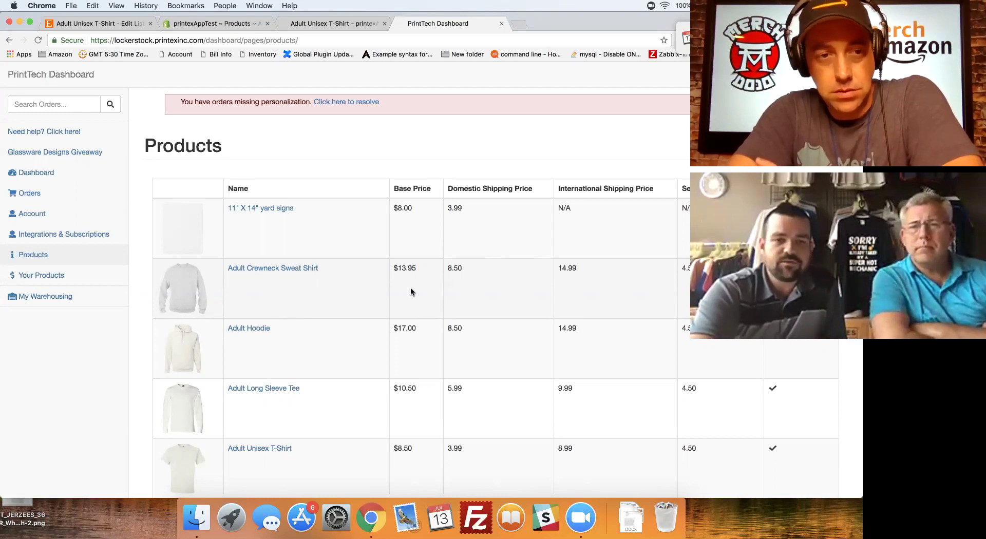
Open the account dashboard and review the 30-day rolling average production times by product
left_click(35, 173)
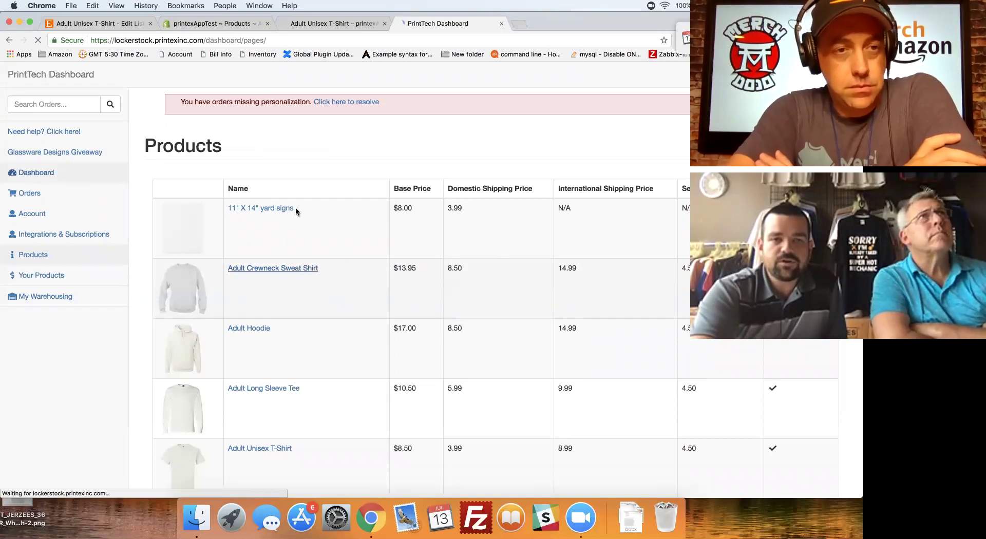
scroll(485, 307, "down", 3)
scroll(485, 307, "down", 10)
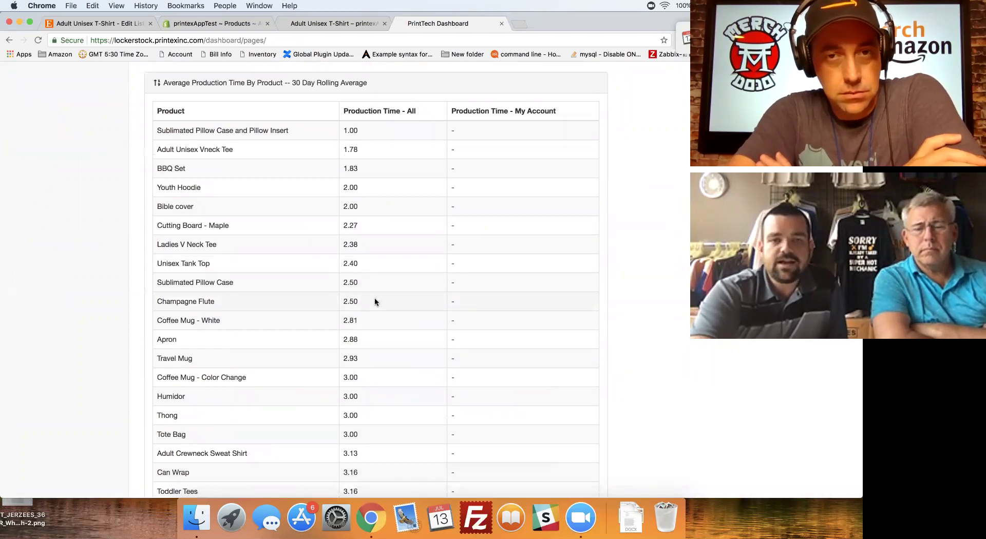
scroll(374, 299, "up", 1)
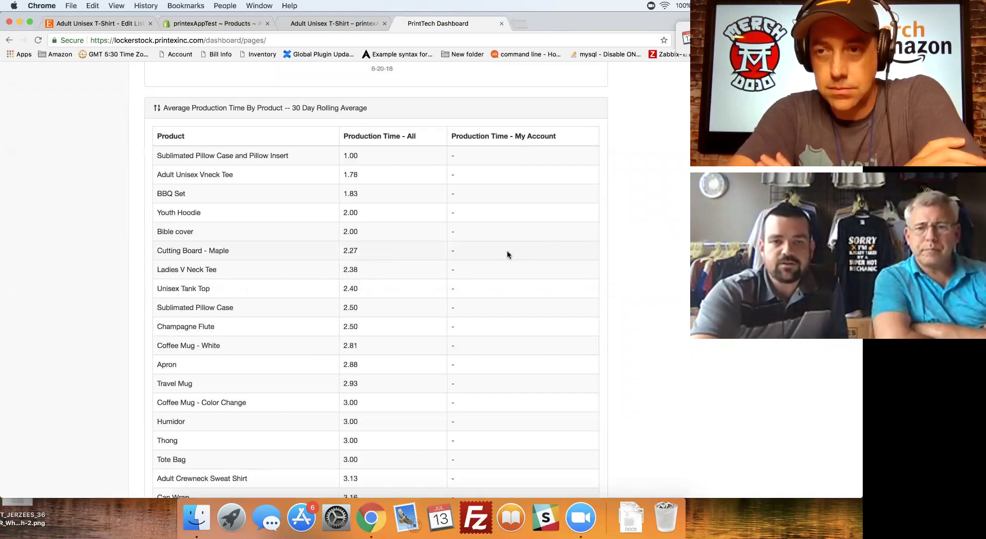
scroll(506, 252, "up", 10)
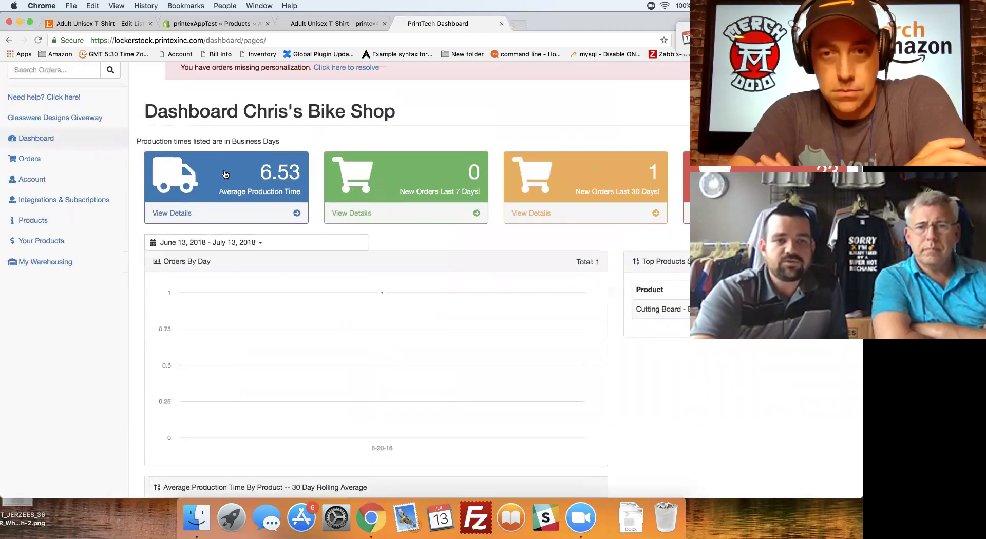
Open the product catalog and examine the items with their base and shipping prices, down to the sublimated products
left_click(44, 220)
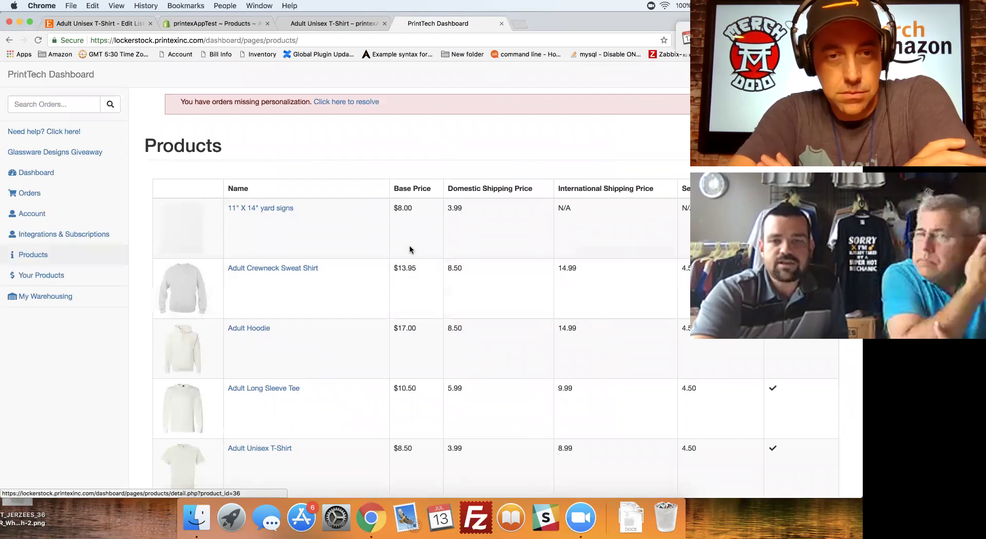
scroll(500, 290, "down", 5)
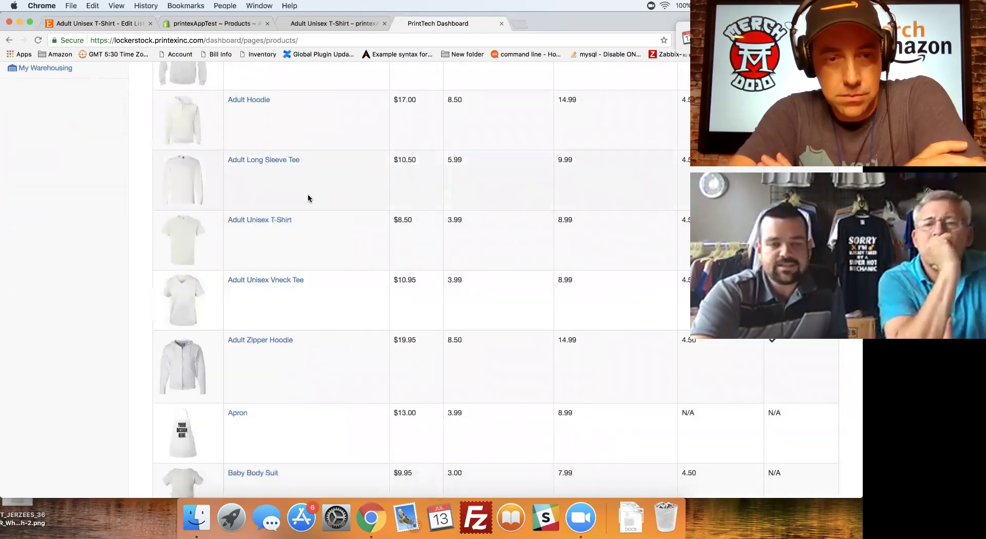
scroll(246, 216, "down", 4)
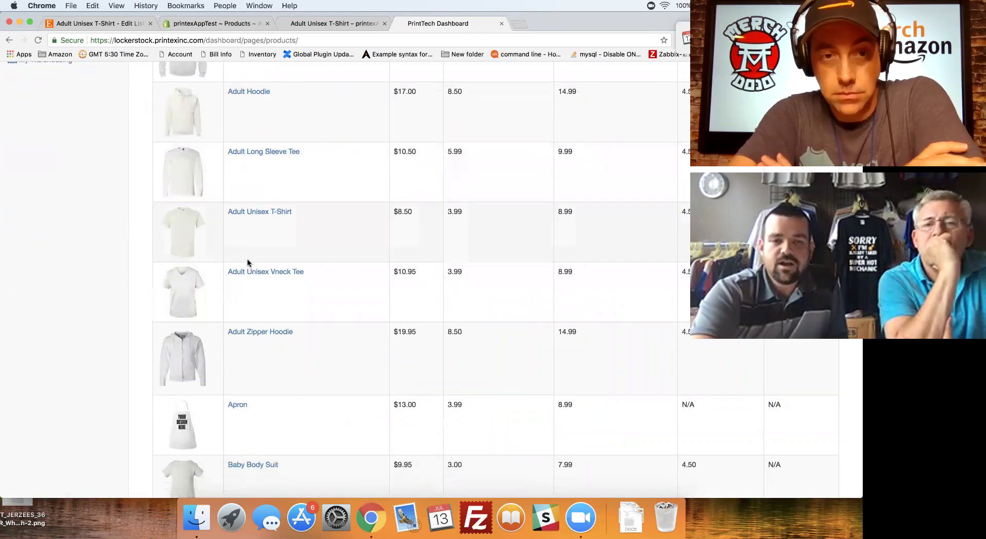
scroll(264, 135, "down", 2)
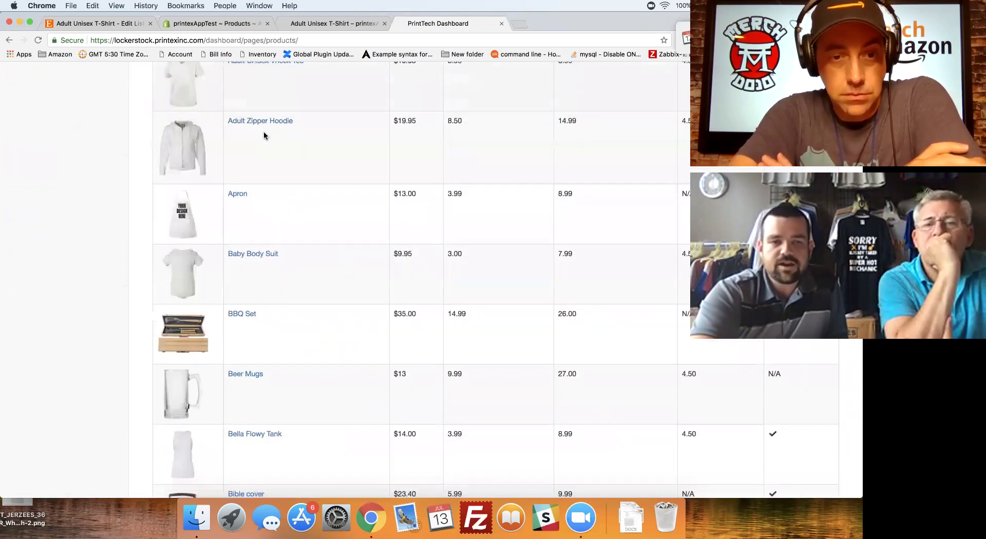
scroll(263, 131, "down", 2)
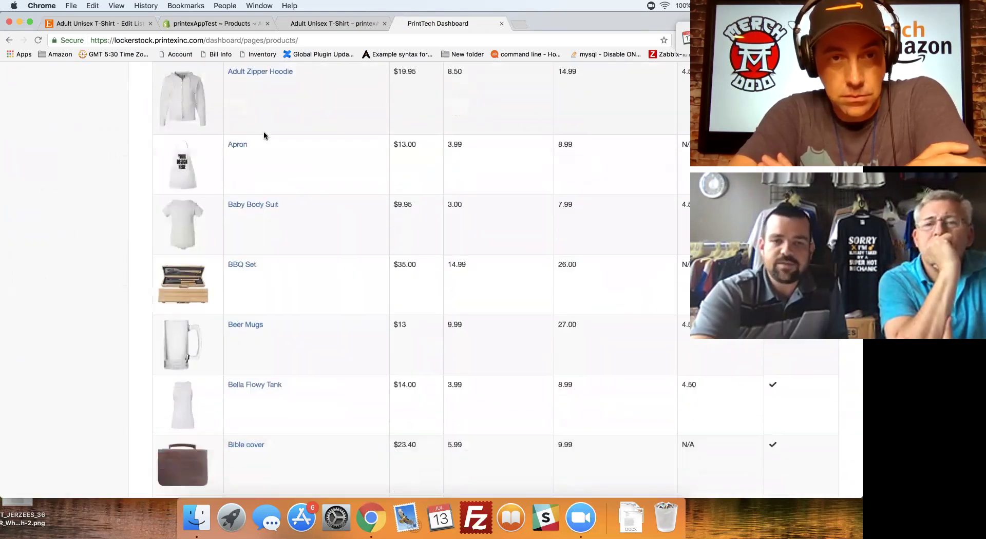
scroll(241, 149, "down", 5)
scroll(241, 149, "down", 3)
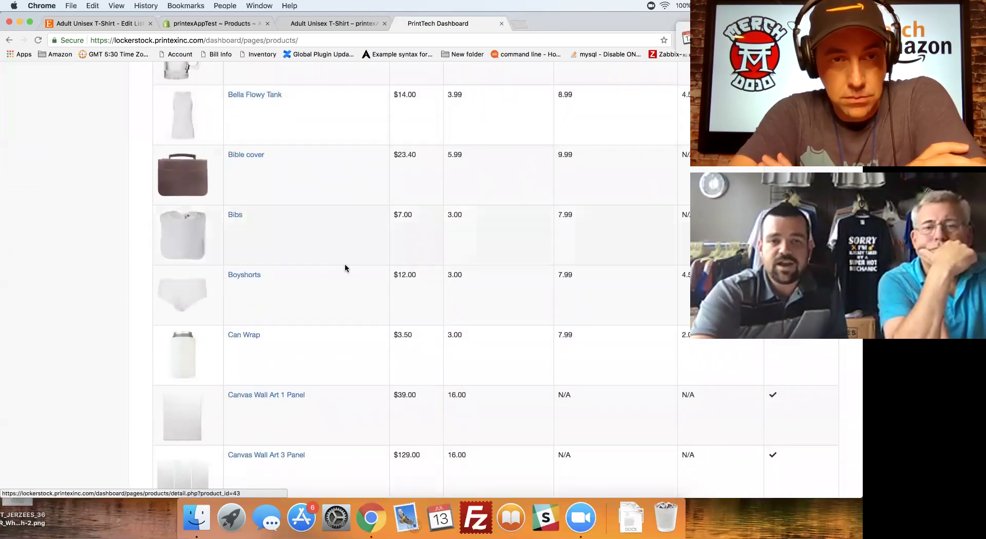
scroll(346, 266, "down", 7)
scroll(346, 267, "down", 6)
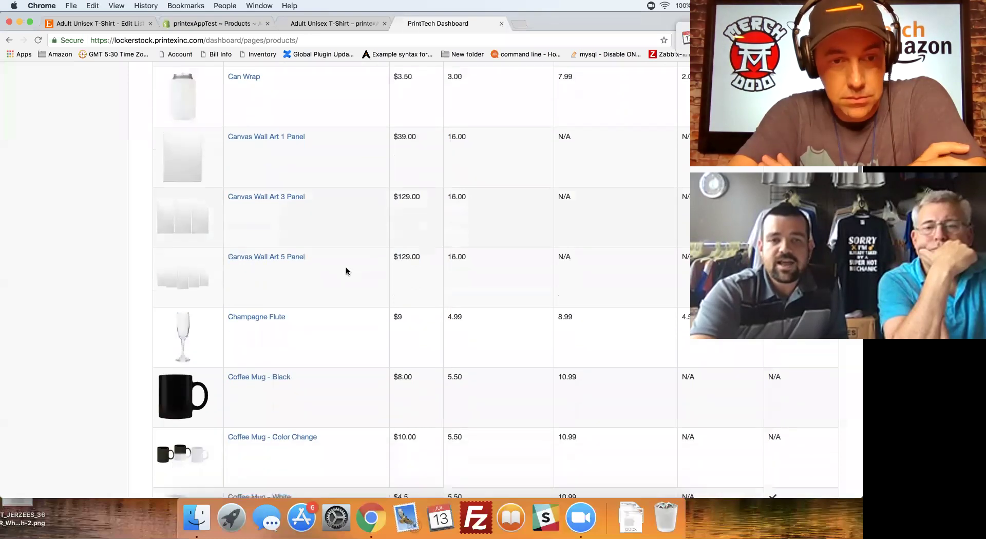
scroll(346, 268, "down", 5)
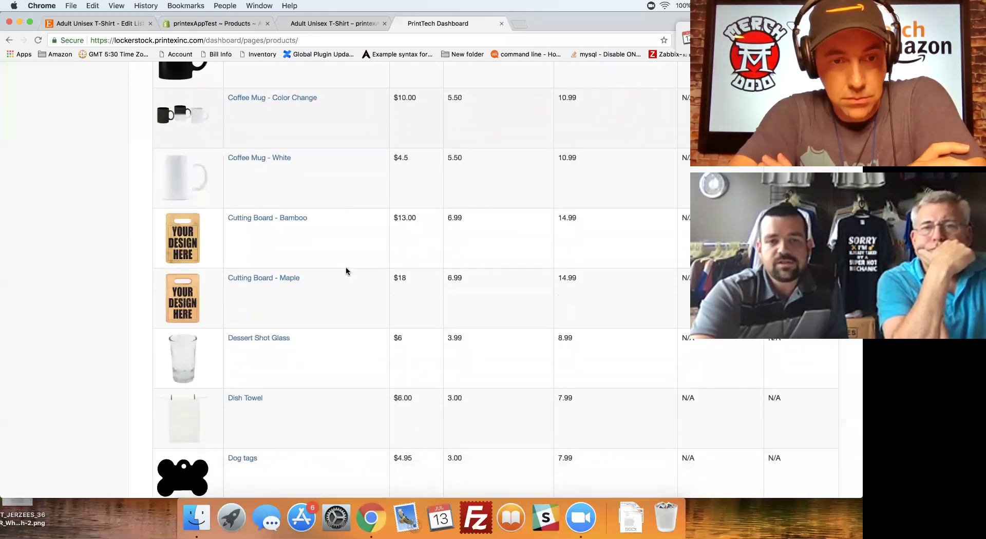
scroll(346, 271, "down", 3)
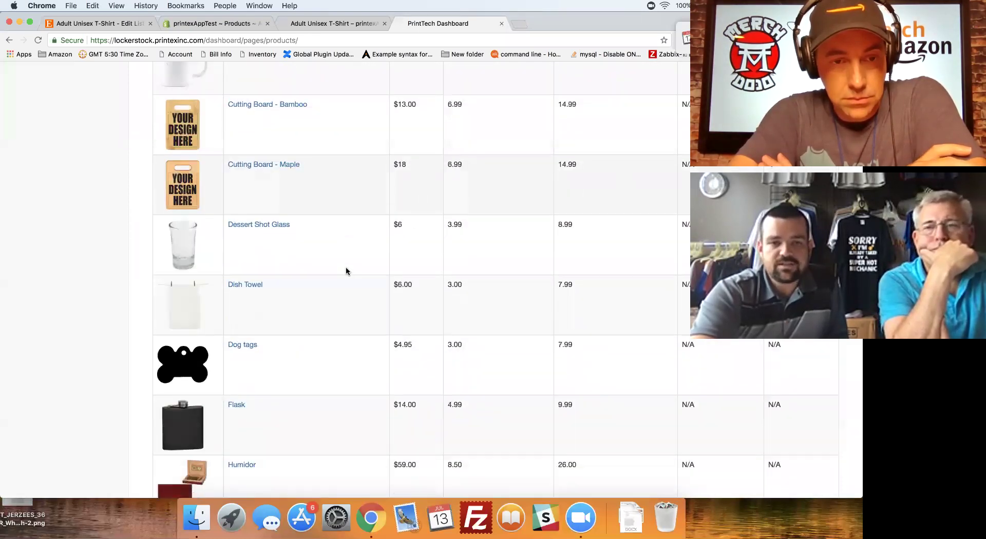
scroll(251, 218, "down", 20)
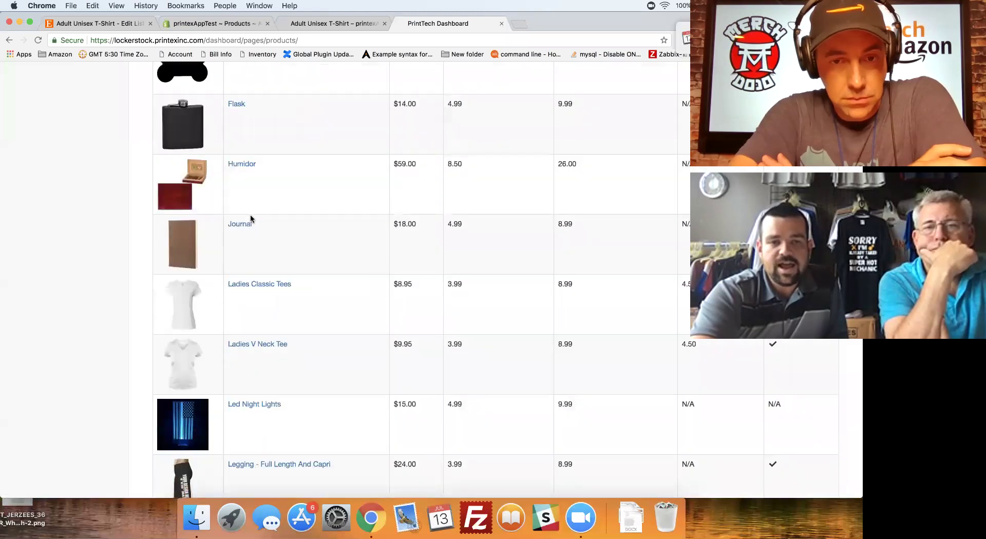
scroll(297, 264, "down", 20)
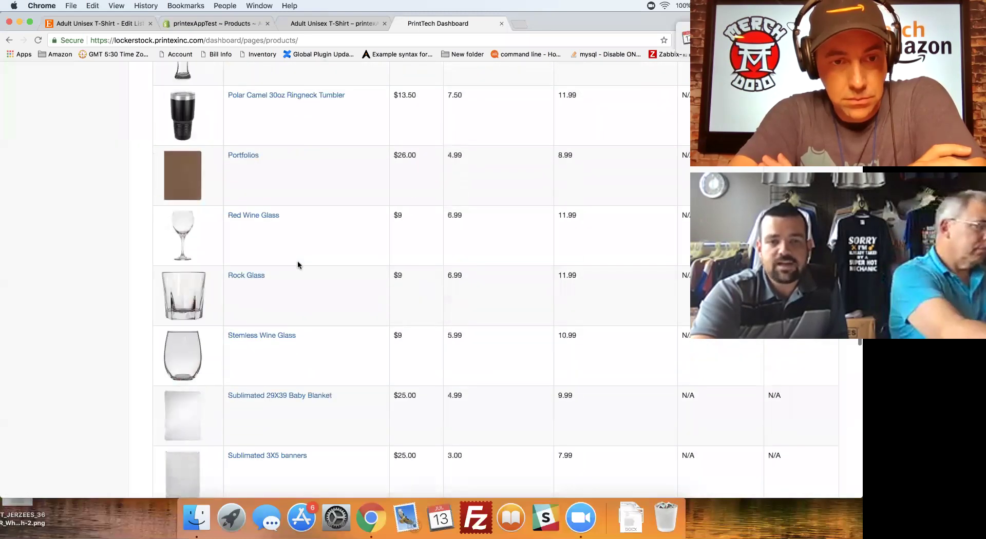
Review the catalog in reverse order, from the glassware and pet items back to the adult shirts
scroll(297, 262, "up", 17)
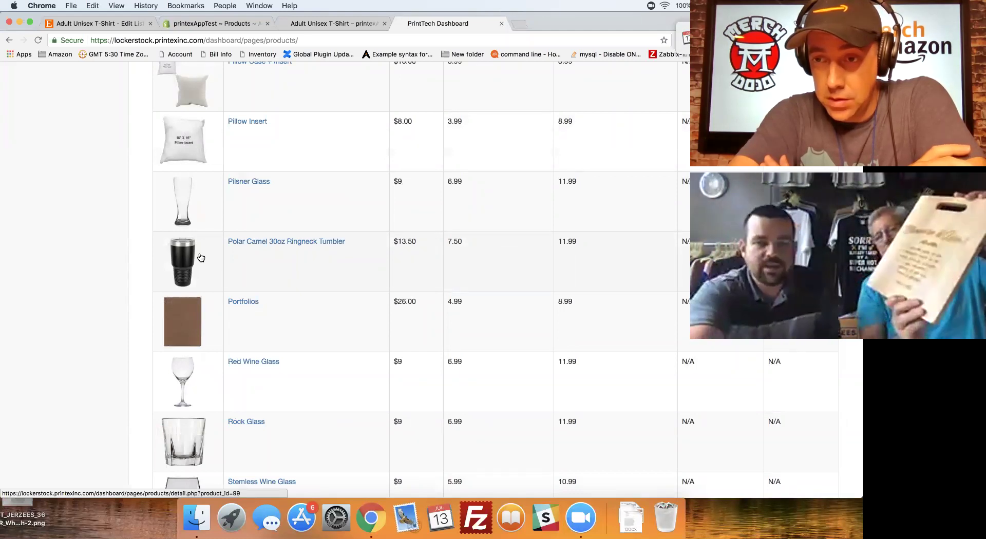
scroll(292, 283, "up", 6)
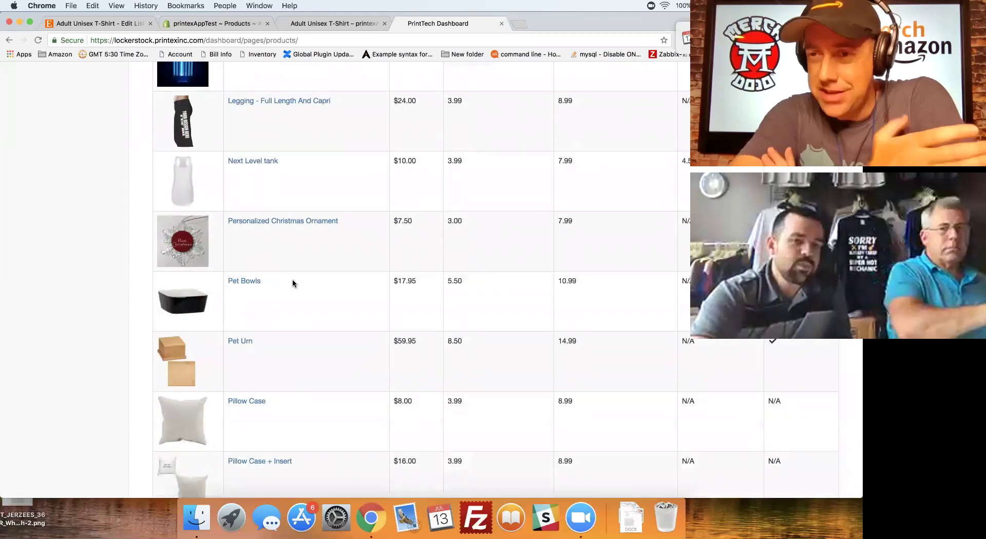
scroll(292, 283, "up", 1)
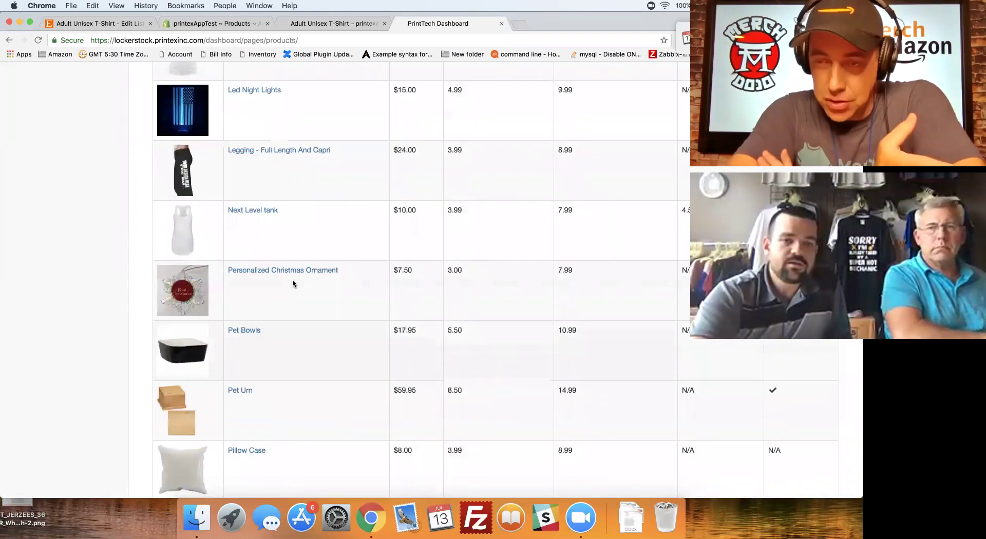
scroll(293, 283, "up", 2)
scroll(293, 283, "up", 2)
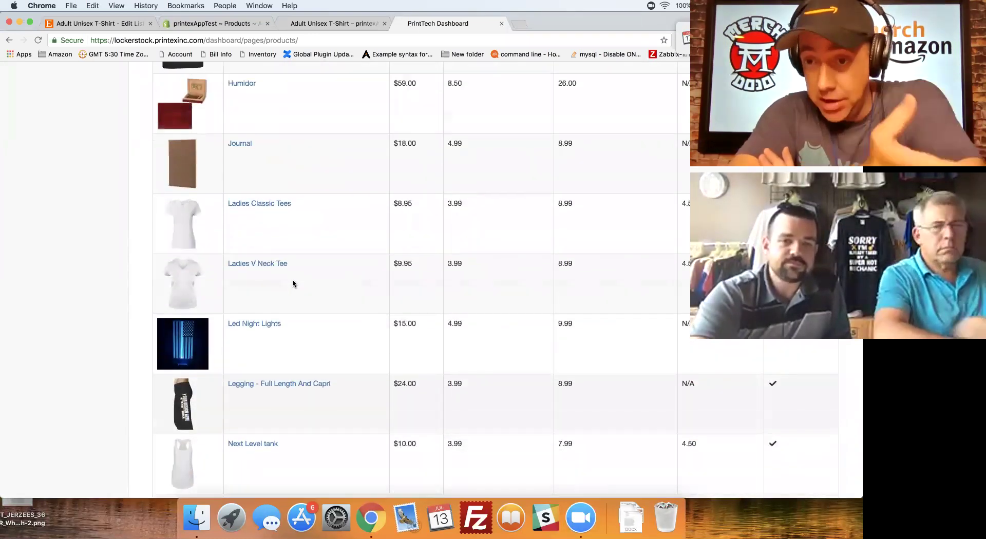
scroll(292, 283, "up", 1)
scroll(293, 283, "up", 2)
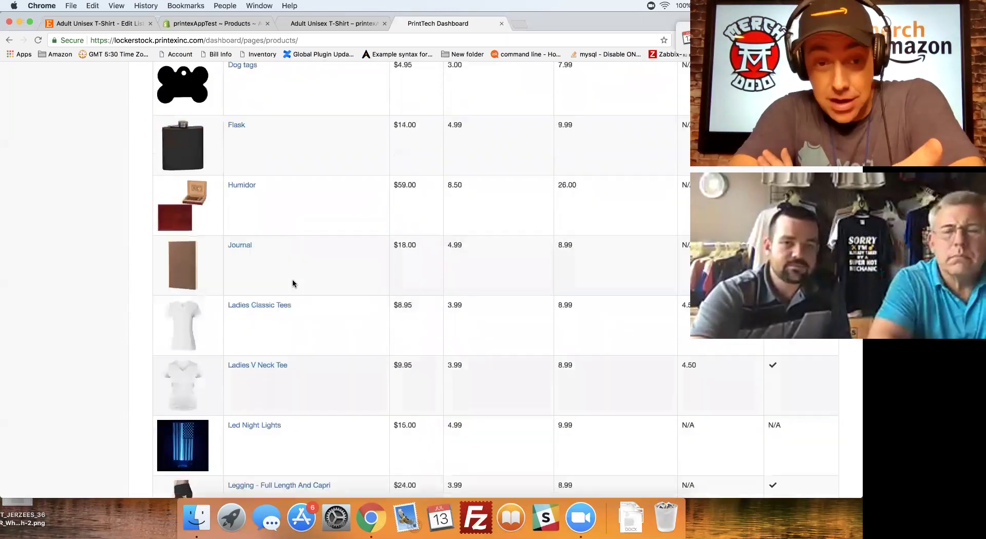
scroll(293, 283, "up", 1)
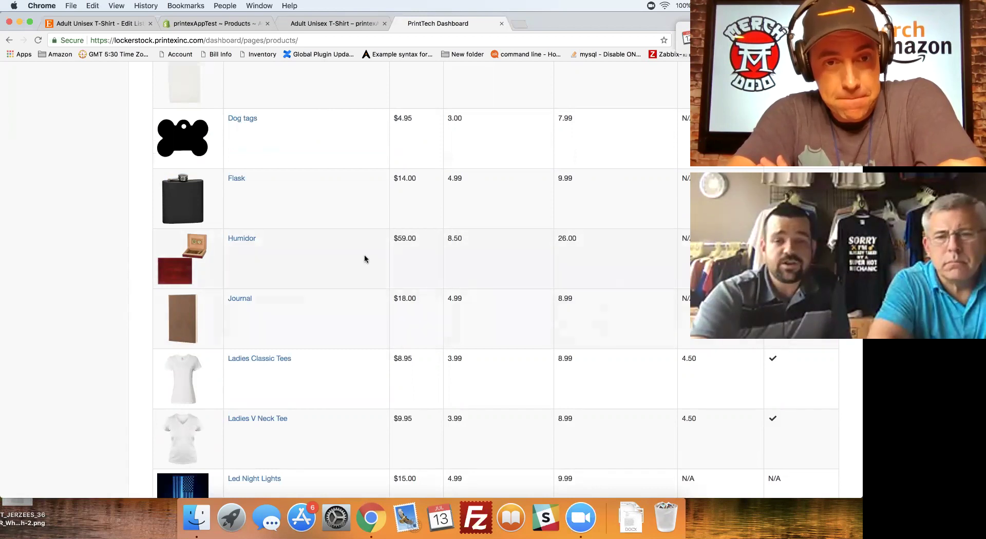
scroll(417, 236, "up", 1)
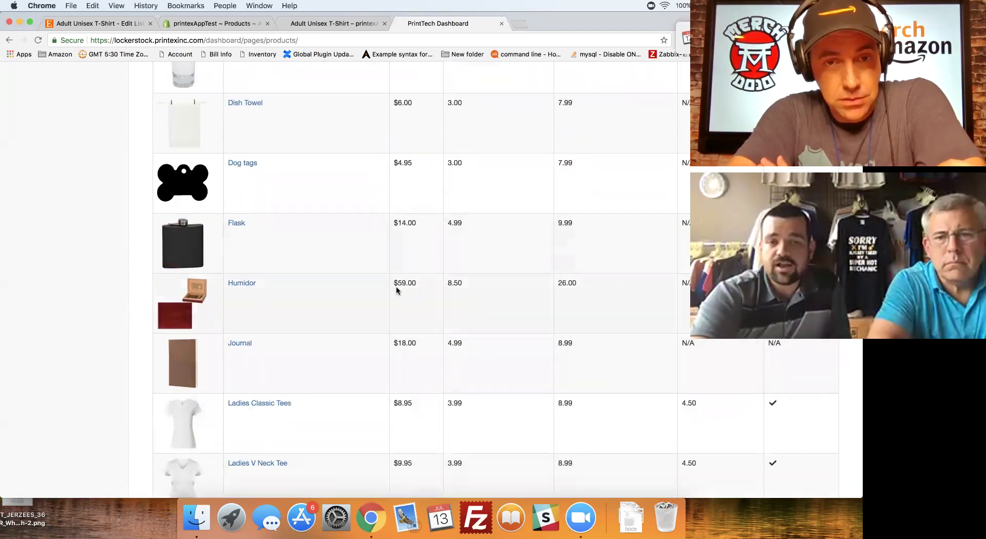
scroll(396, 286, "up", 2)
scroll(396, 290, "up", 15)
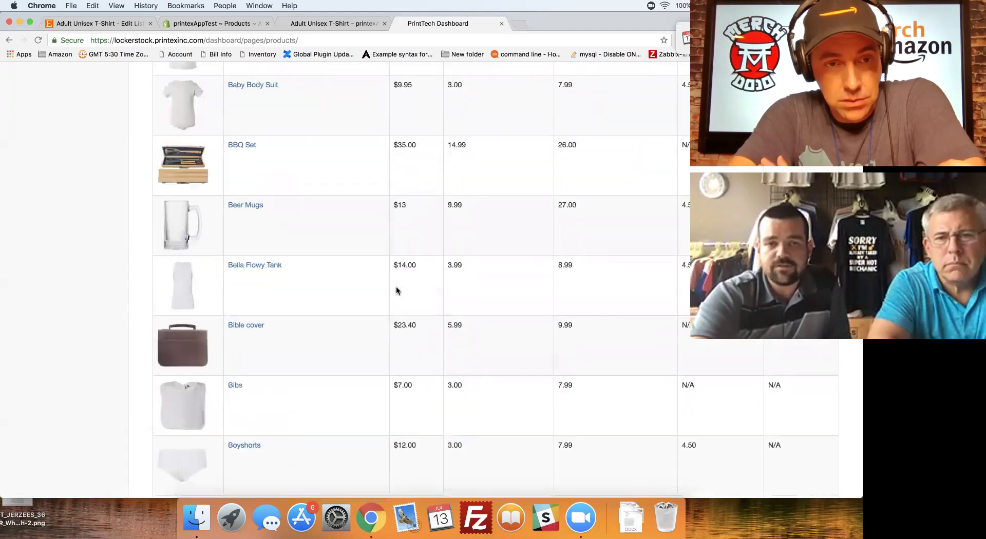
scroll(396, 291, "up", 2)
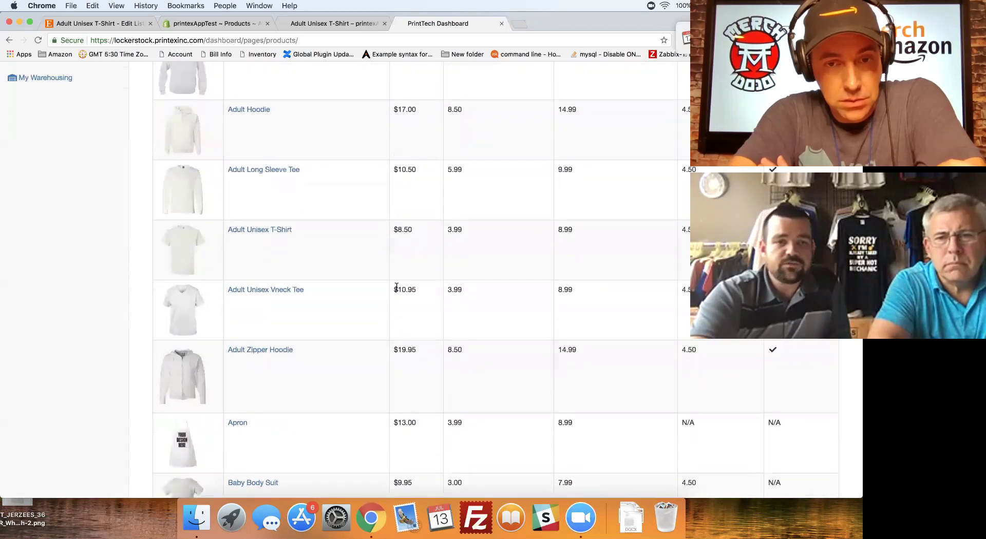
Open the Adult Unisex T-Shirt's product page and examine its pricing, description, colors, hex codes and available sizes
left_click(263, 231)
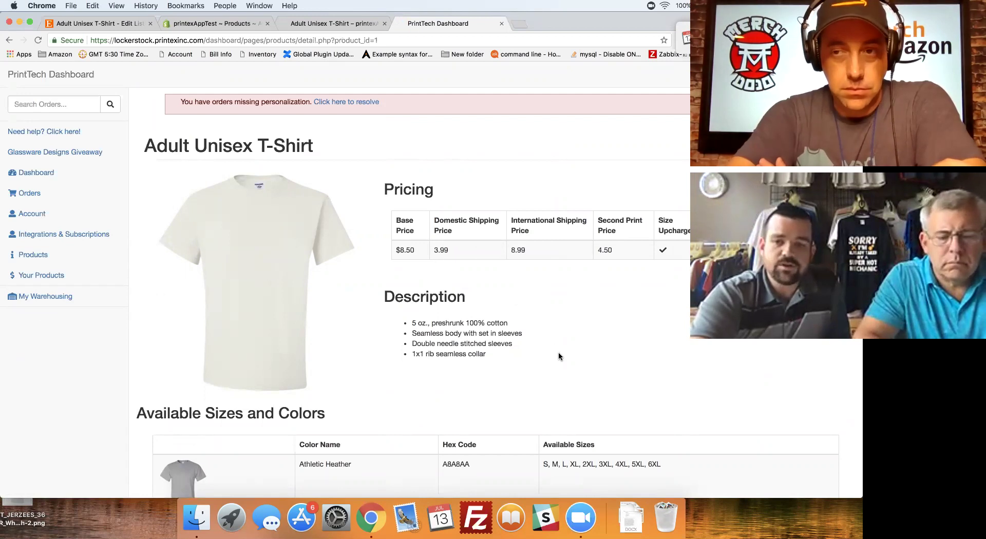
scroll(559, 352, "down", 5)
scroll(558, 353, "down", 6)
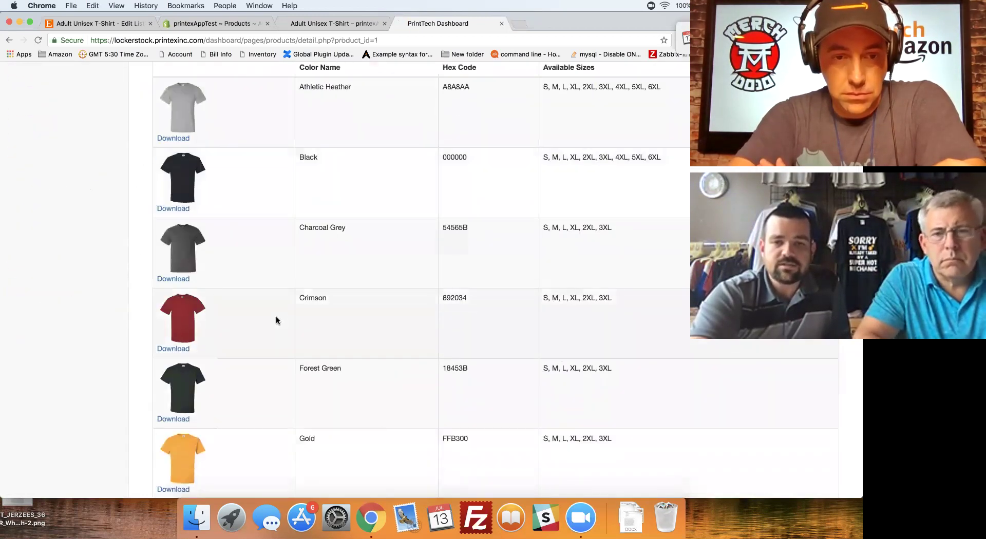
scroll(276, 320, "down", 1)
scroll(609, 323, "down", 9)
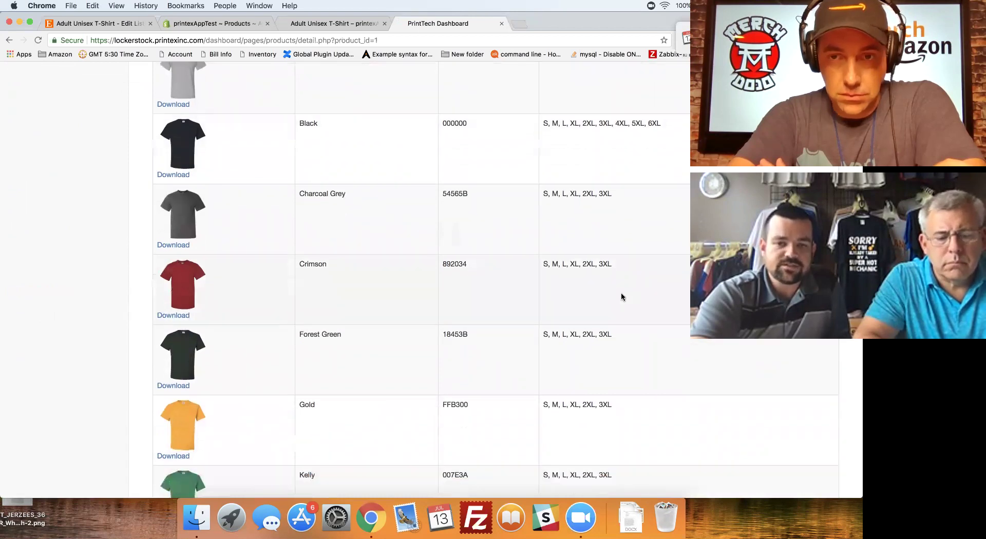
scroll(621, 297, "down", 13)
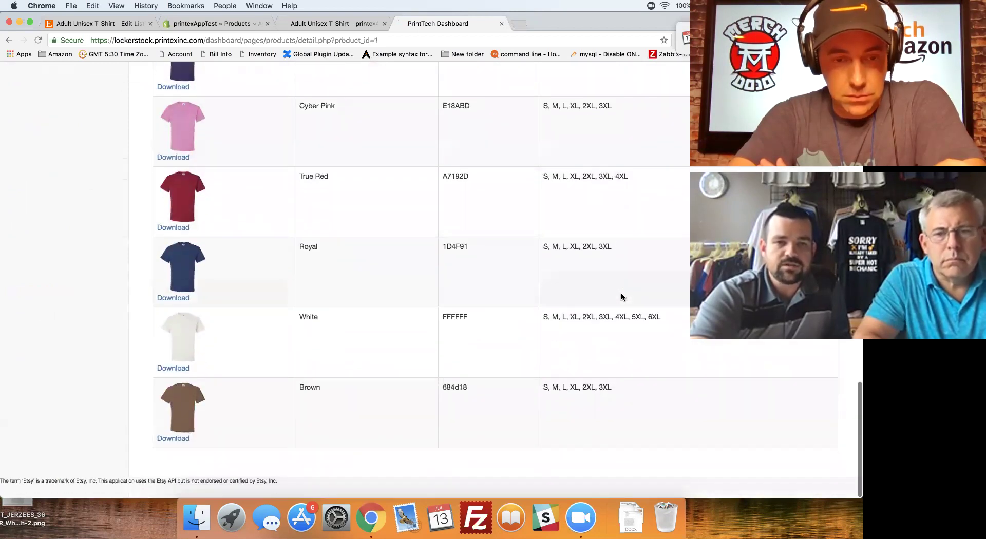
scroll(621, 296, "up", 10)
scroll(621, 296, "up", 20)
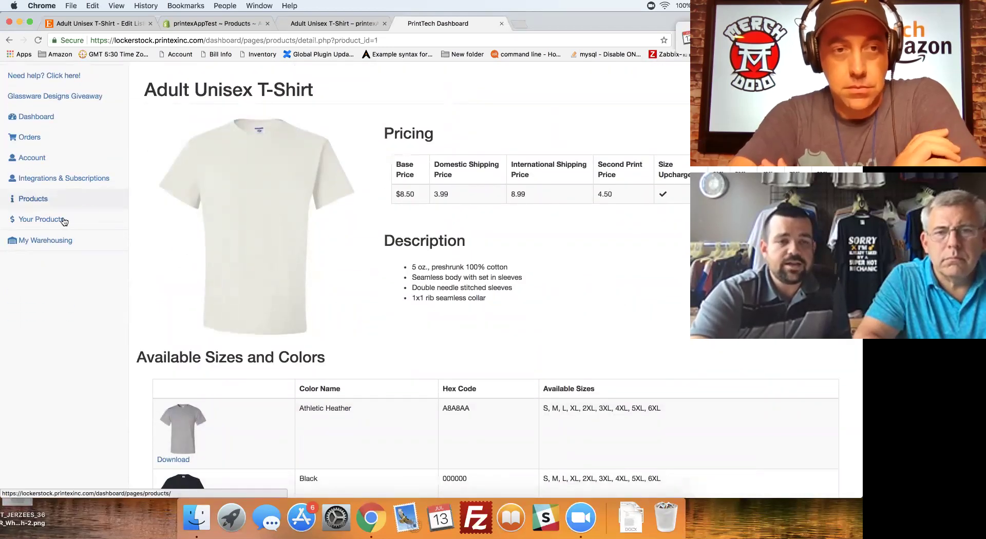
Create a new product under Your Products, based on the Adult Unisex T-Shirt
left_click(41, 220)
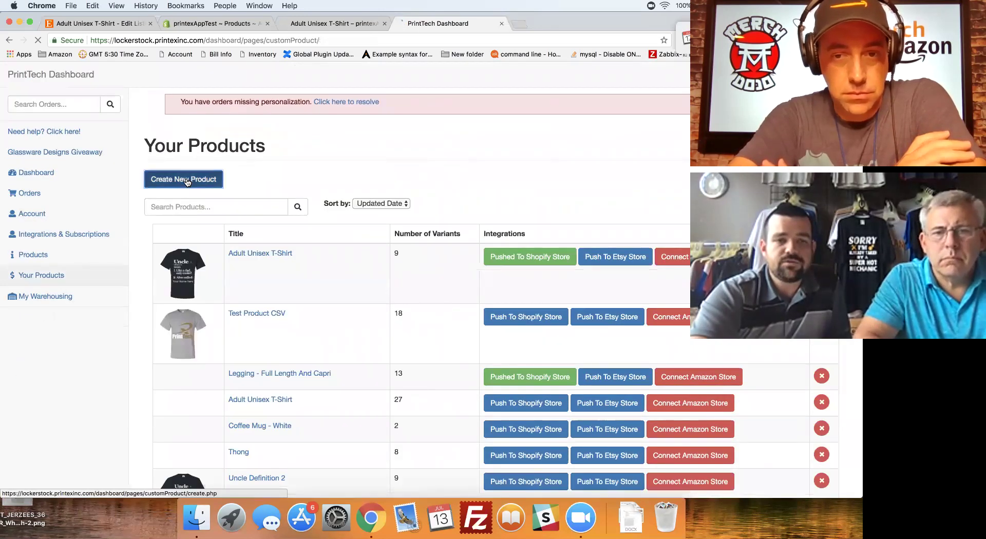
left_click(187, 183)
scroll(344, 184, "down", 5)
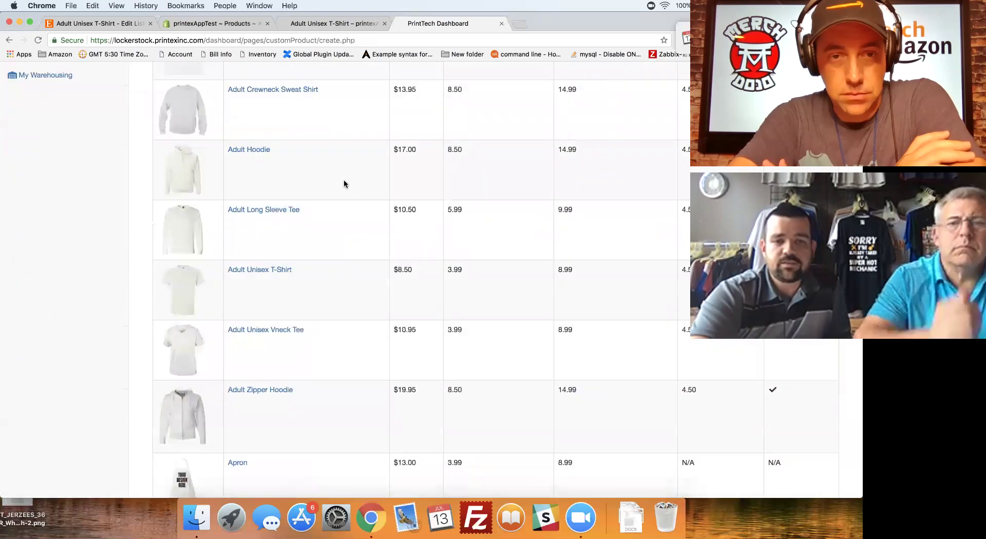
scroll(344, 184, "down", 1)
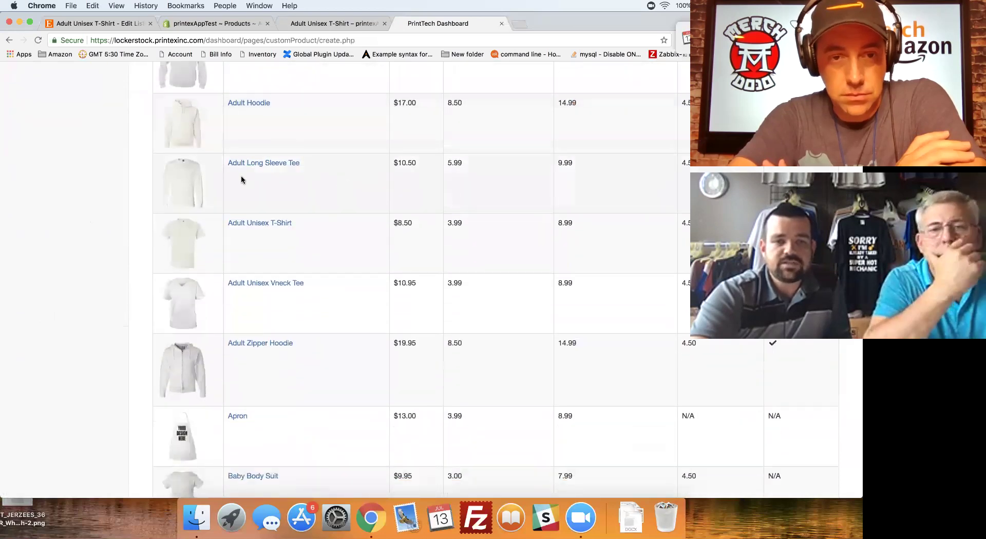
left_click(256, 224)
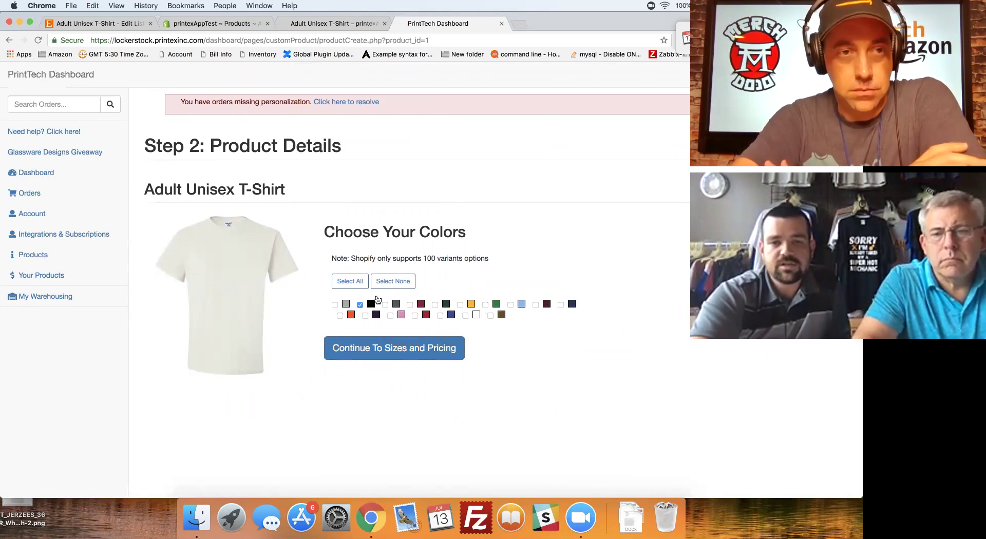
Choose black as the new T-shirt's only color and continue to its sizes and pricing
left_click(368, 353)
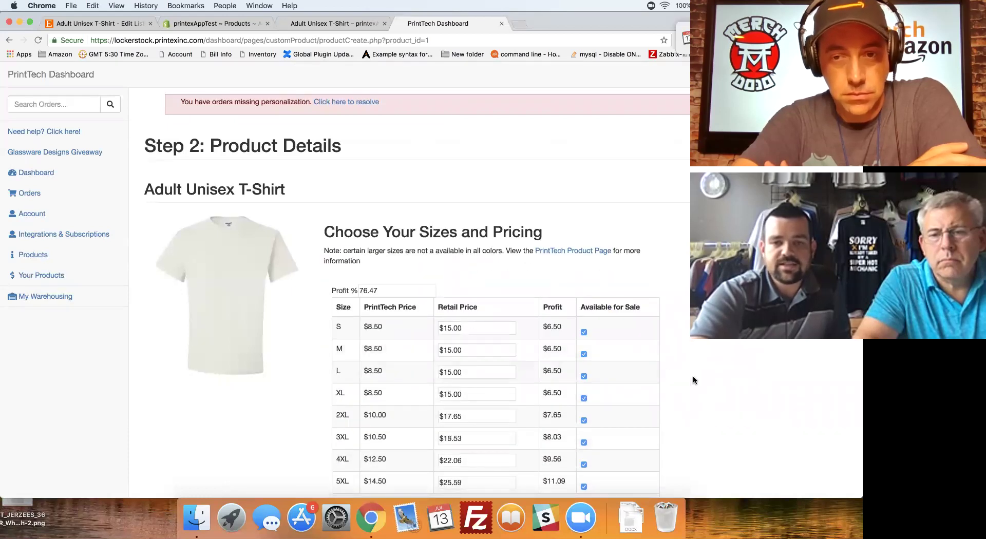
scroll(693, 380, "down", 3)
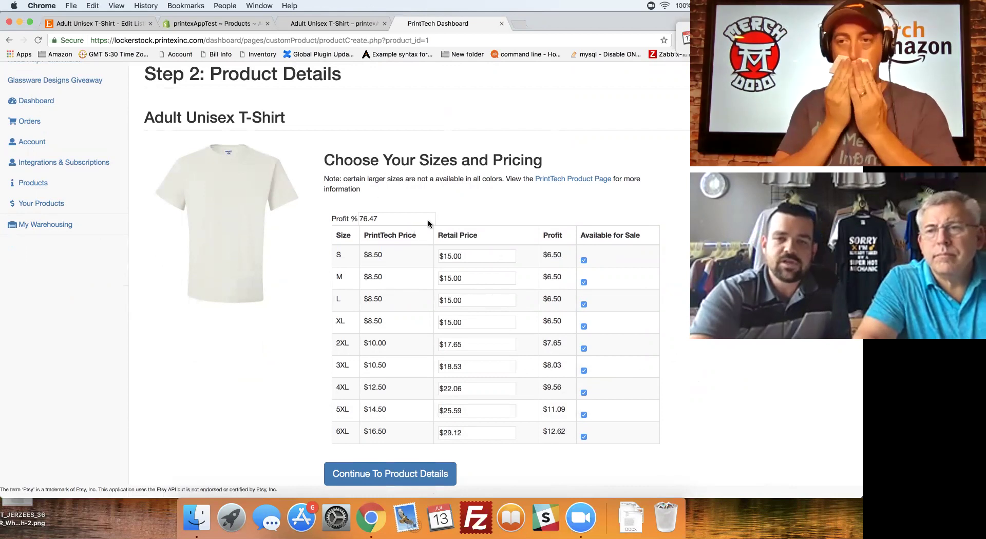
Set the profit to 200% for all T-shirt sizes and continue to the mockup creation
double_click(390, 216)
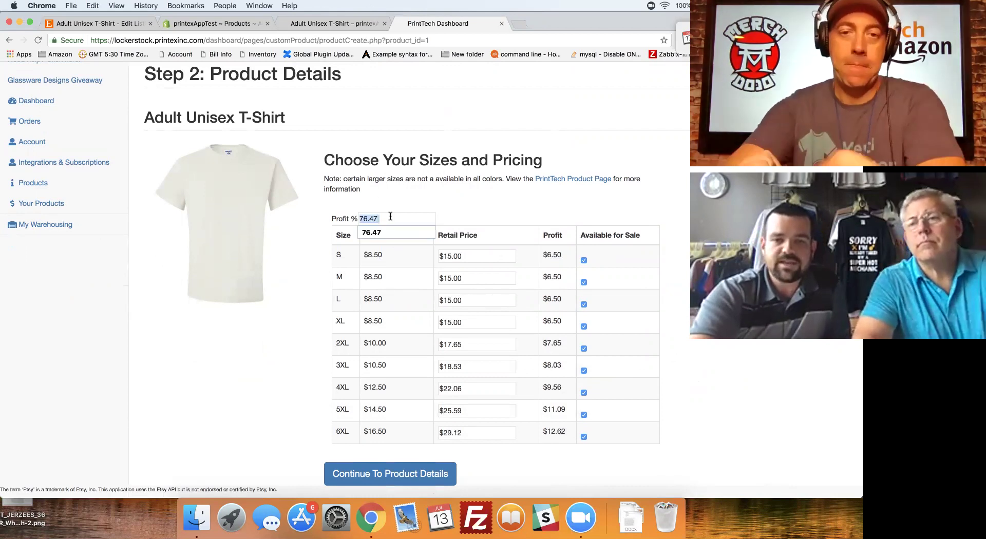
type("200")
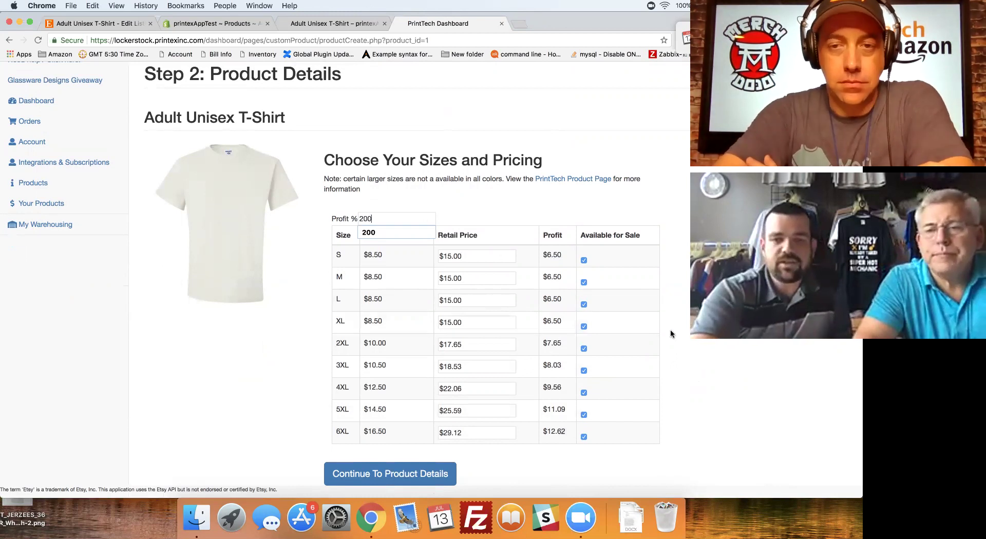
key("Tab")
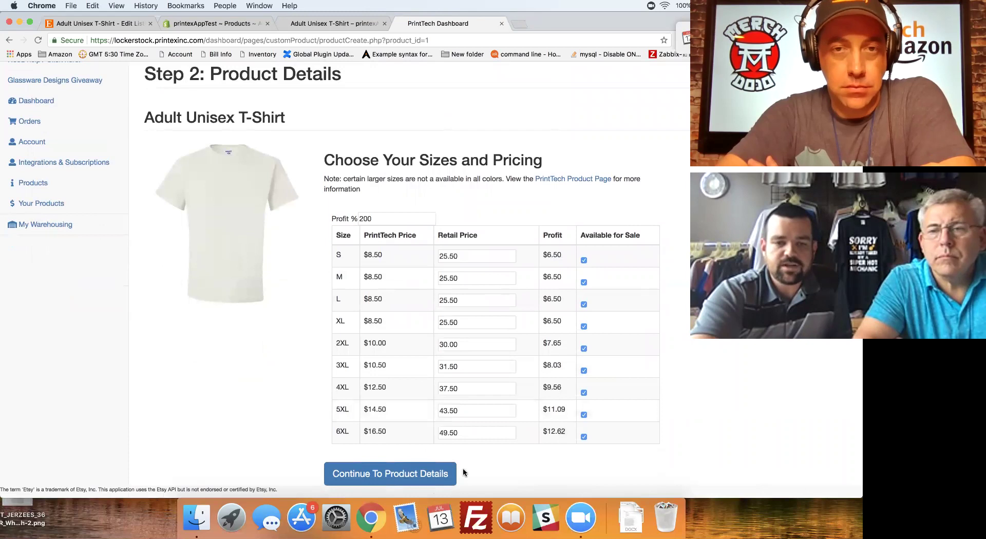
left_click(430, 472)
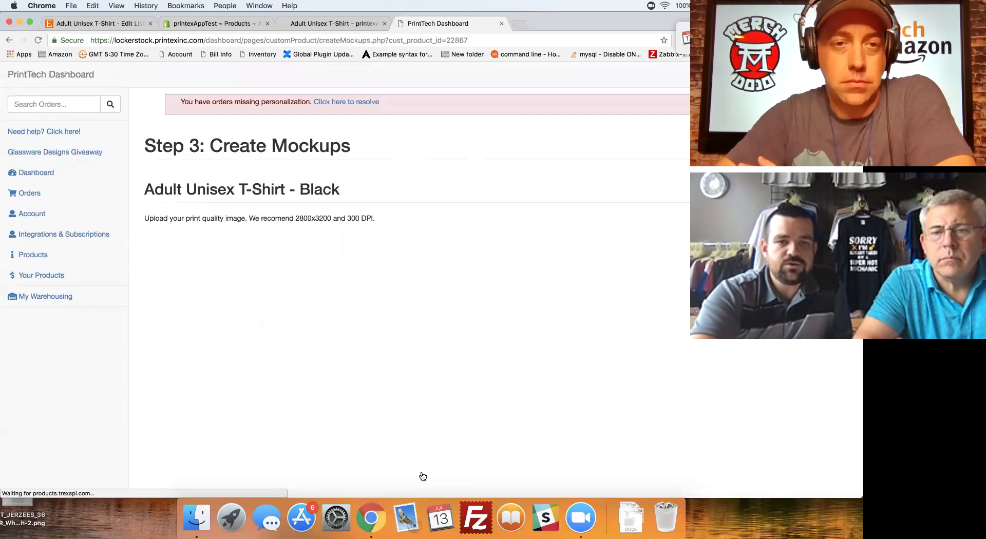
Upload the artwork "1 Uncle Design.png" to the black T-shirt mockup, then position and enlarge it across the chest
scroll(528, 333, "down", 3)
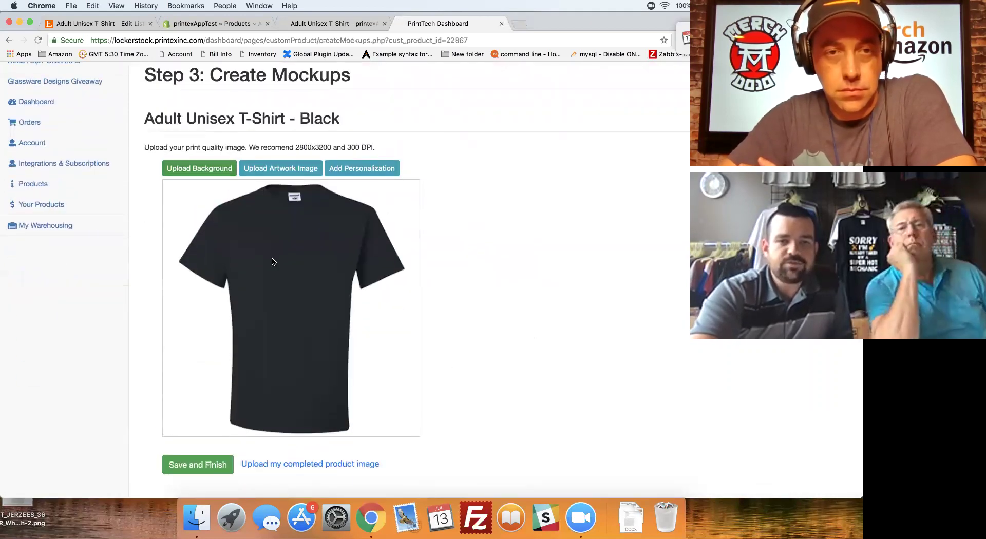
left_click(274, 168)
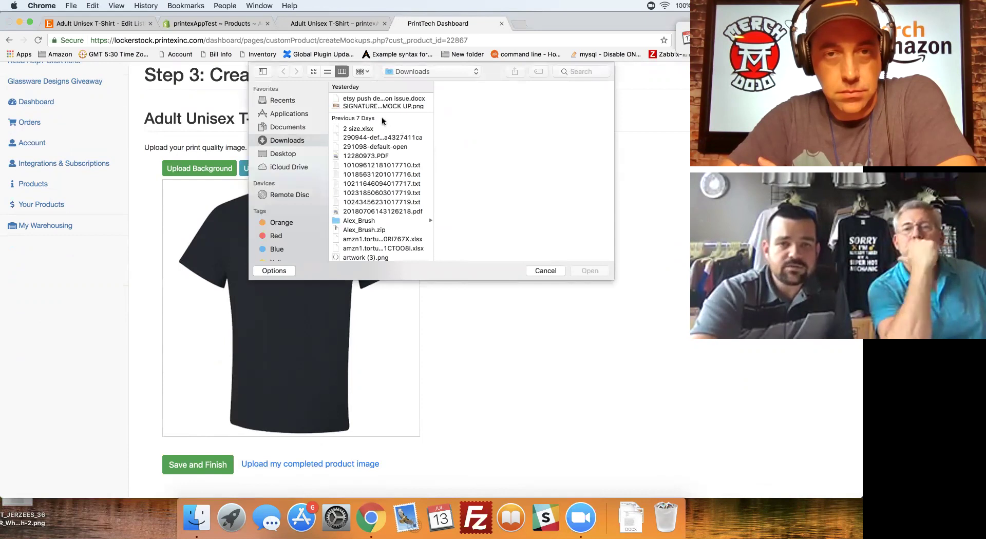
left_click(361, 72)
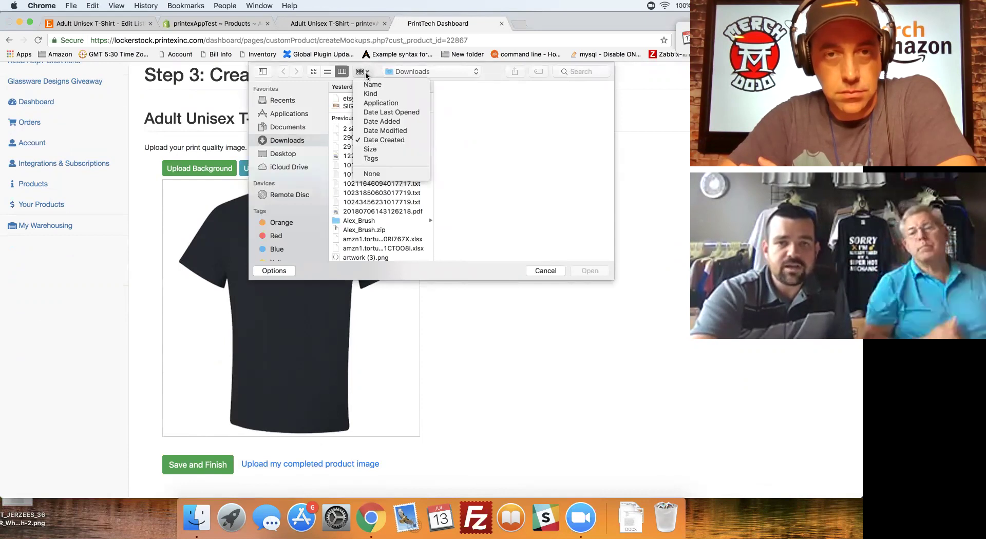
left_click(383, 84)
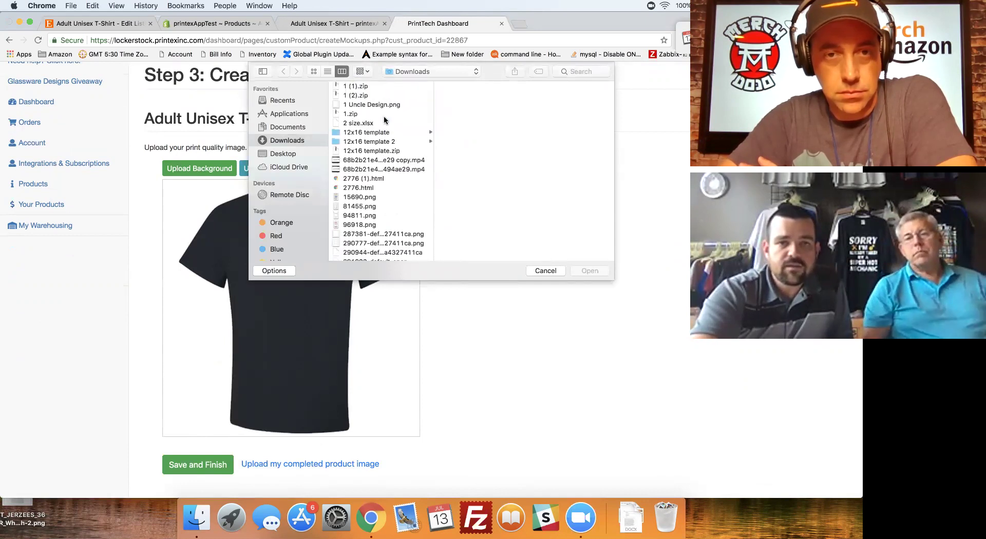
left_click(383, 105)
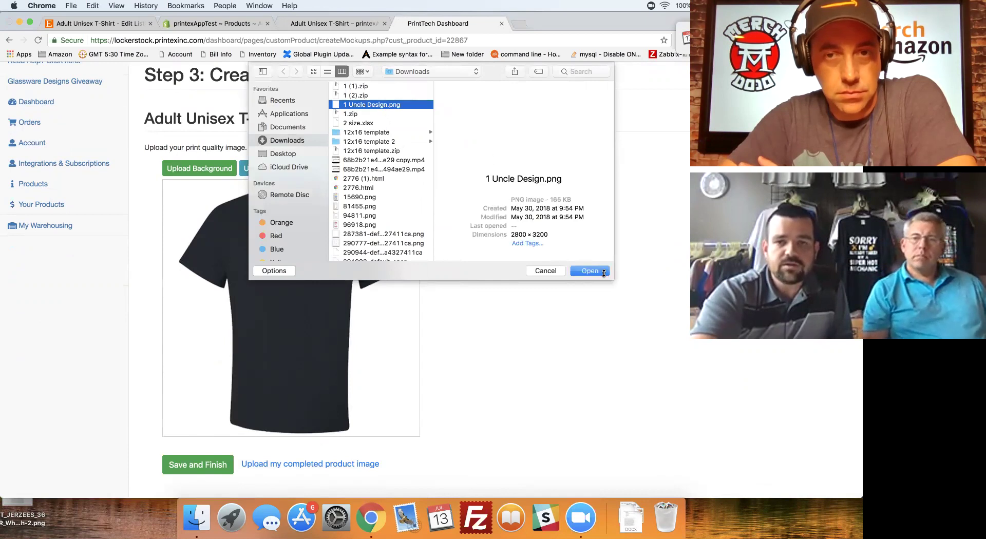
left_click(594, 270)
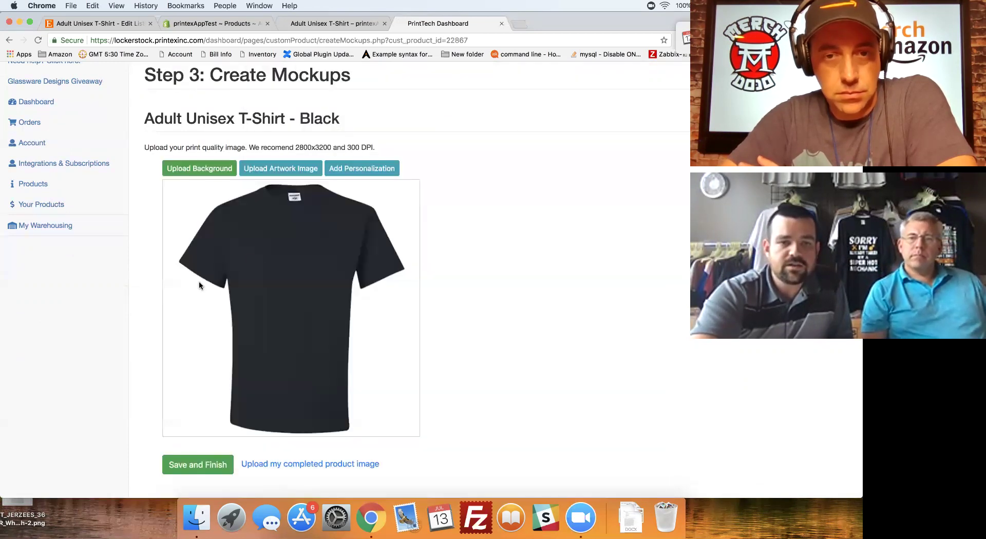
left_click_drag(246, 273, 268, 251)
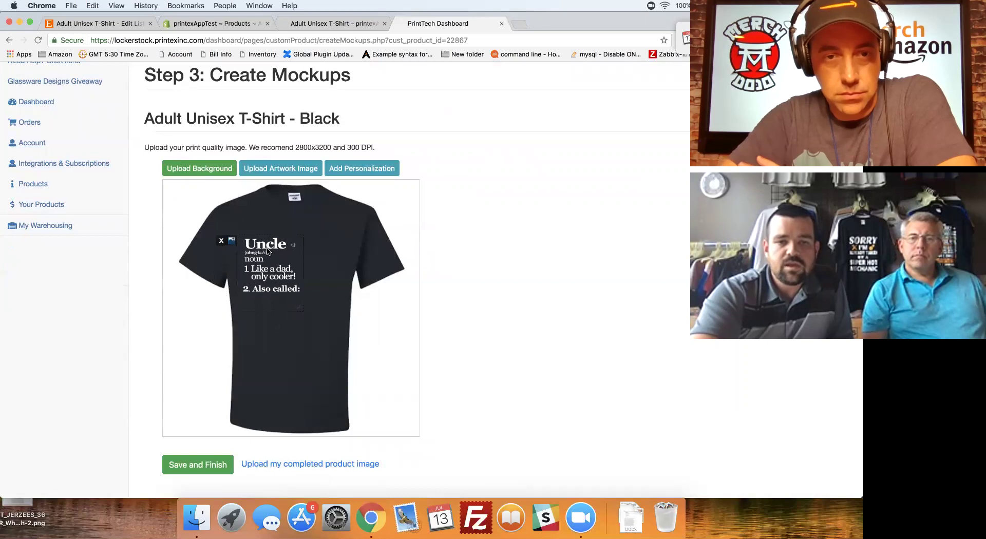
left_click_drag(300, 307, 340, 357)
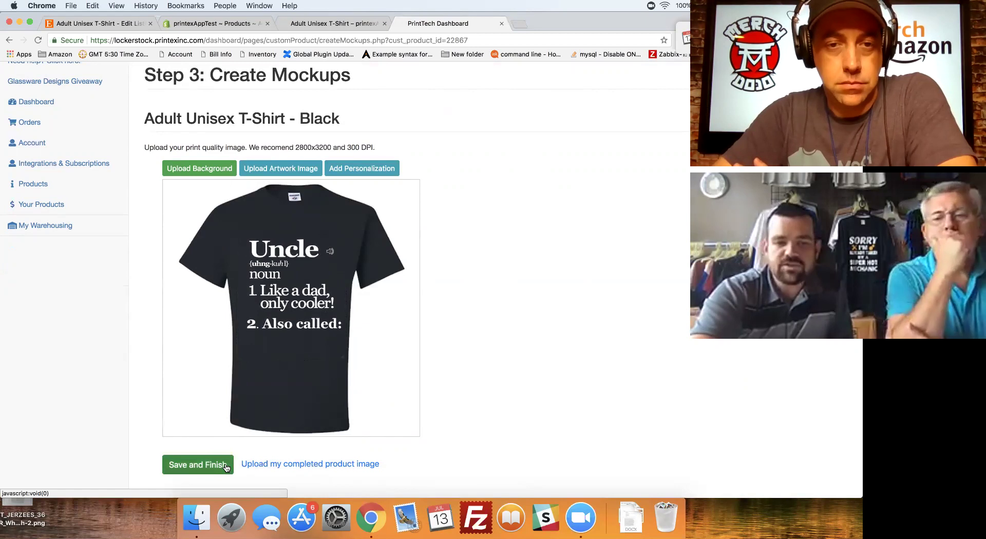
Add the personalization text "Your Name Here" to the mockup with font color #ffffff
left_click(362, 169)
left_click(331, 239)
left_click(324, 252)
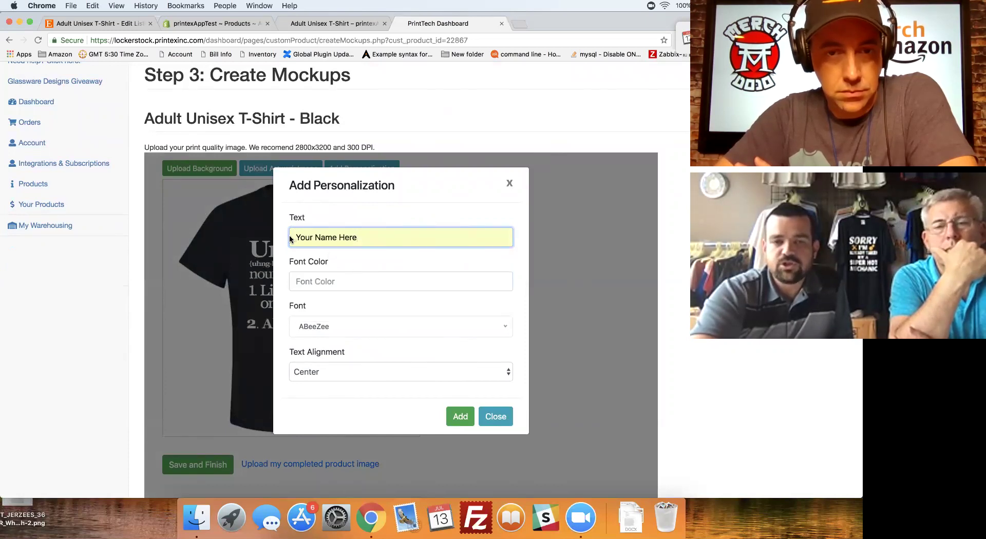
left_click(339, 281)
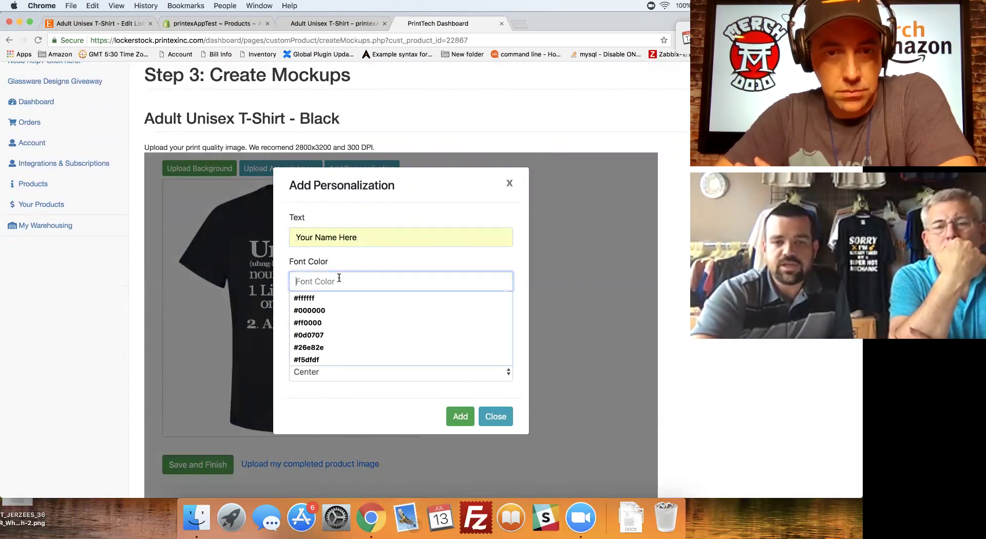
left_click(308, 297)
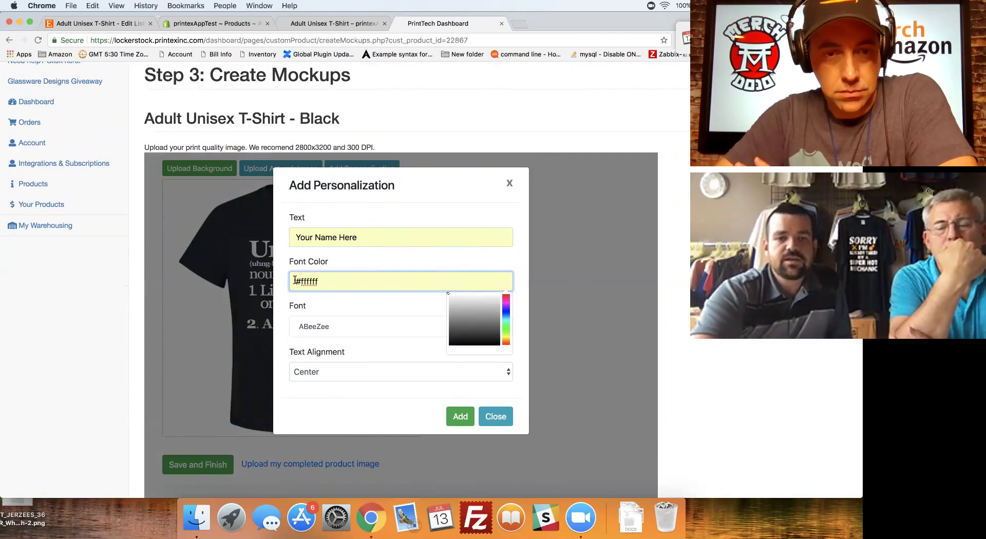
left_click(342, 298)
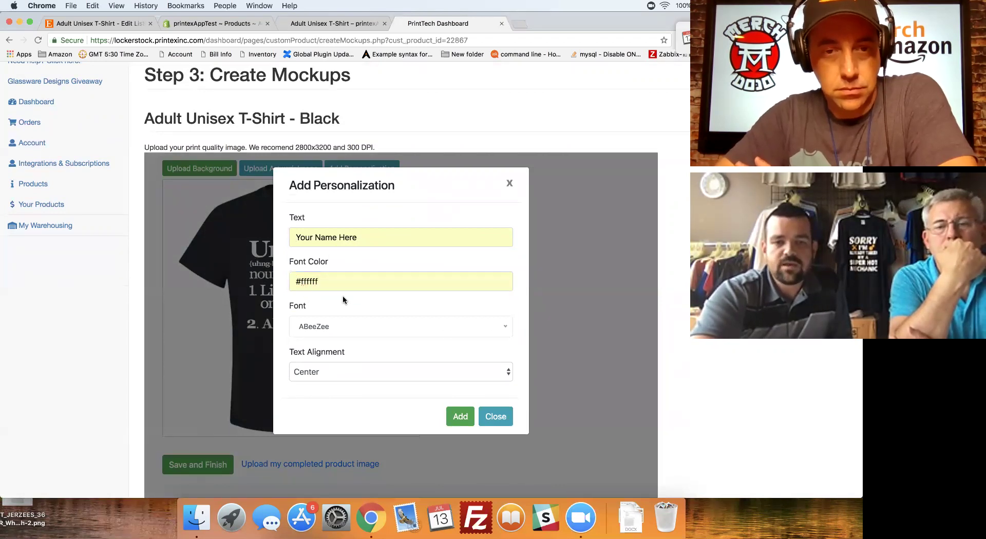
left_click(460, 416)
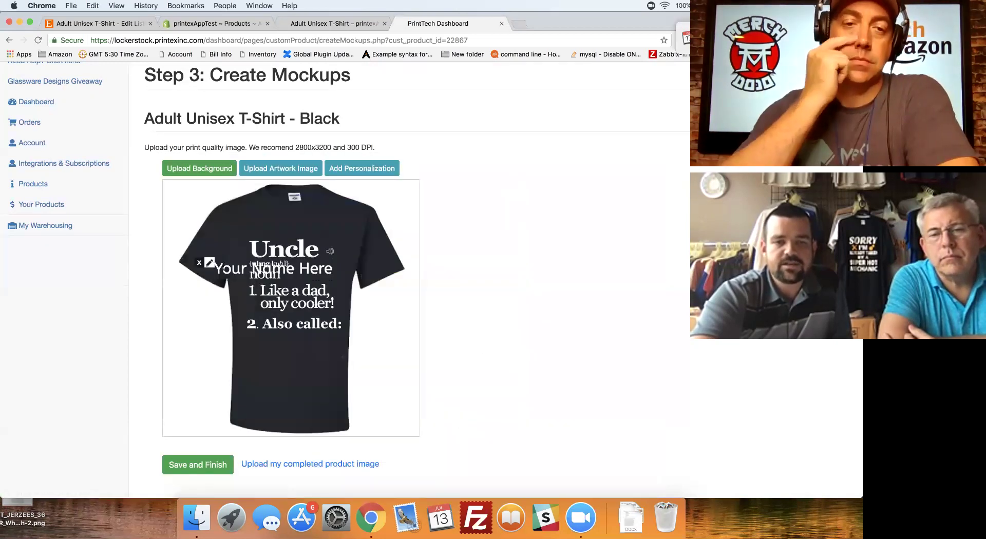
Place the personalization text beneath "Also called:", shrink it to the design's width, and save the finished mockup
left_click_drag(272, 268, 293, 342)
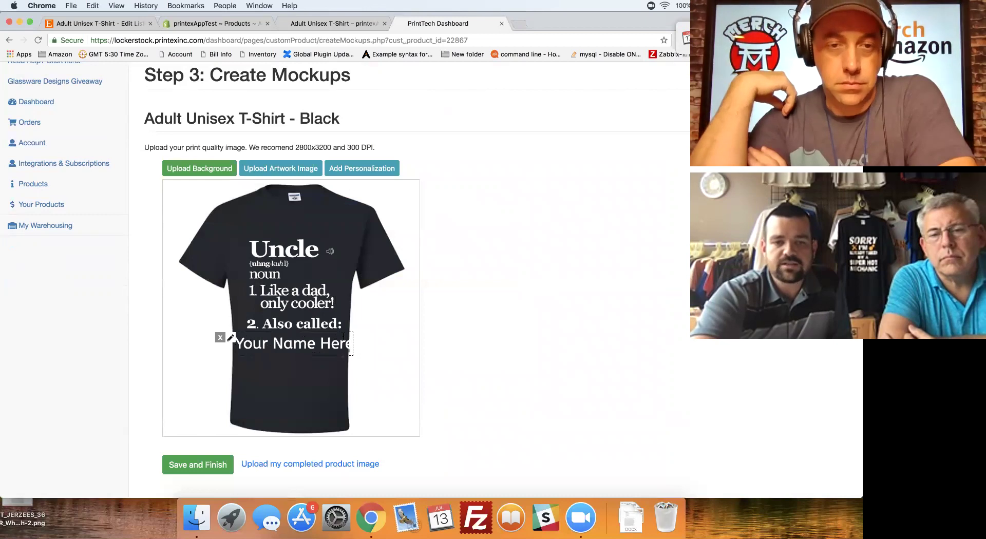
left_click_drag(351, 353, 341, 351)
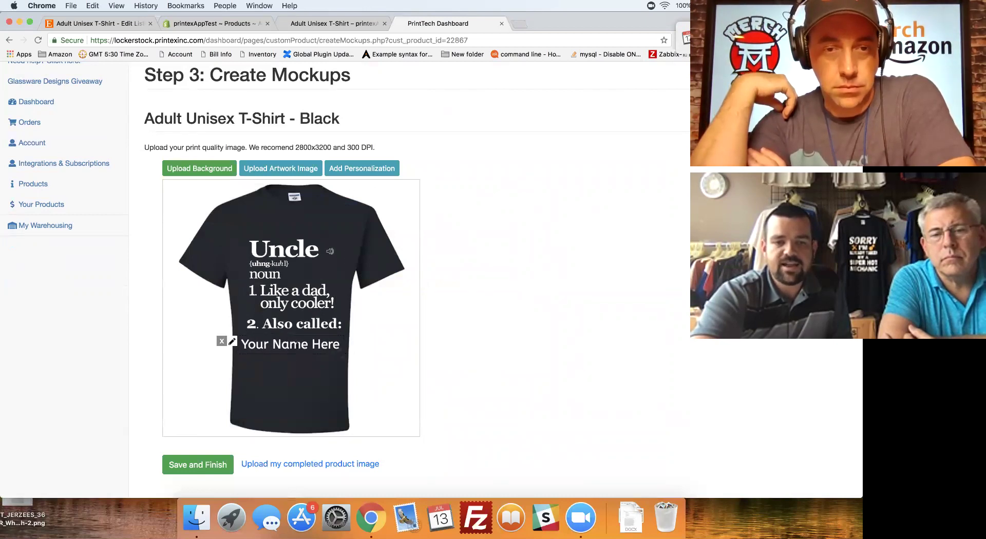
scroll(494, 360, "down", 4)
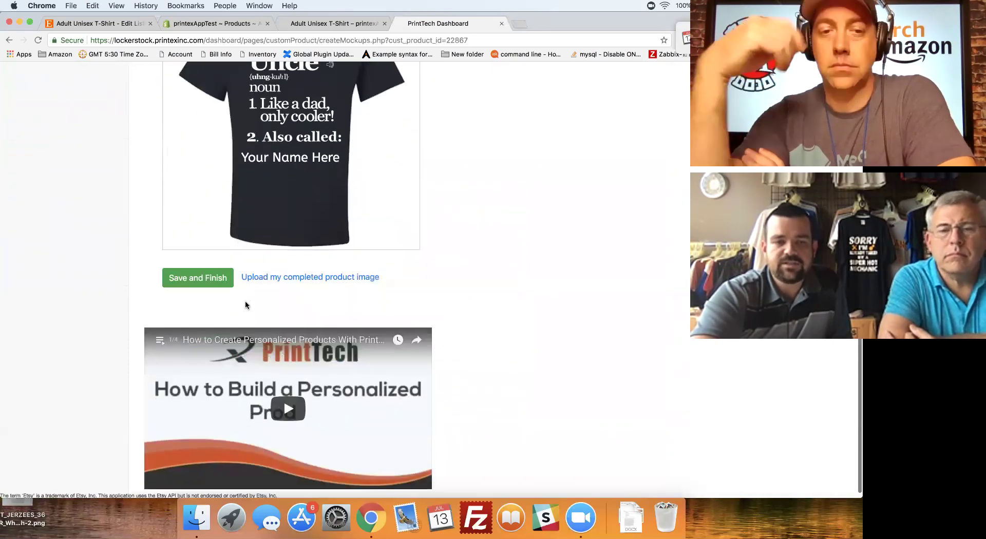
left_click(218, 279)
scroll(502, 240, "up", 4)
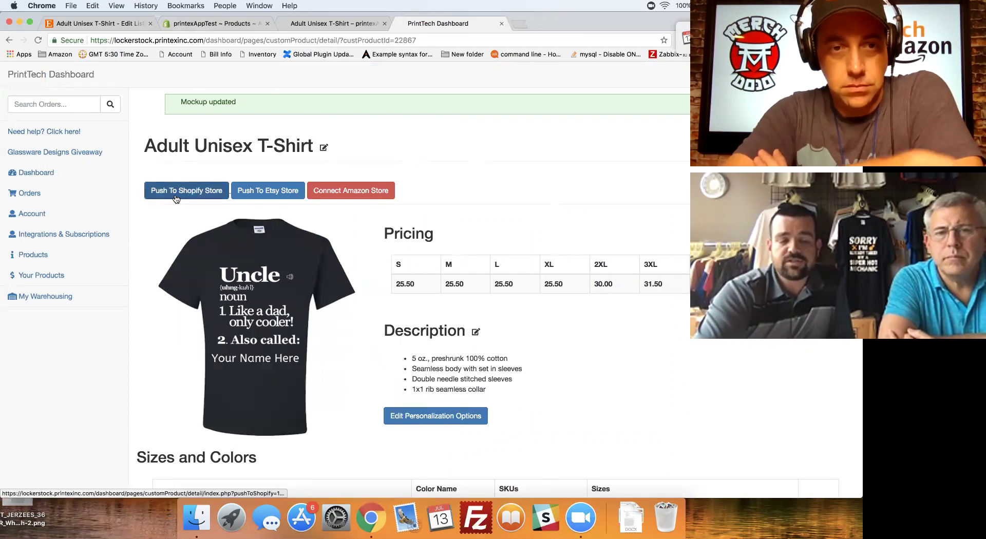
Switch to the Shopify admin and examine the Adult Unisex T-Shirt's description, image, variants and prices
left_click(217, 24)
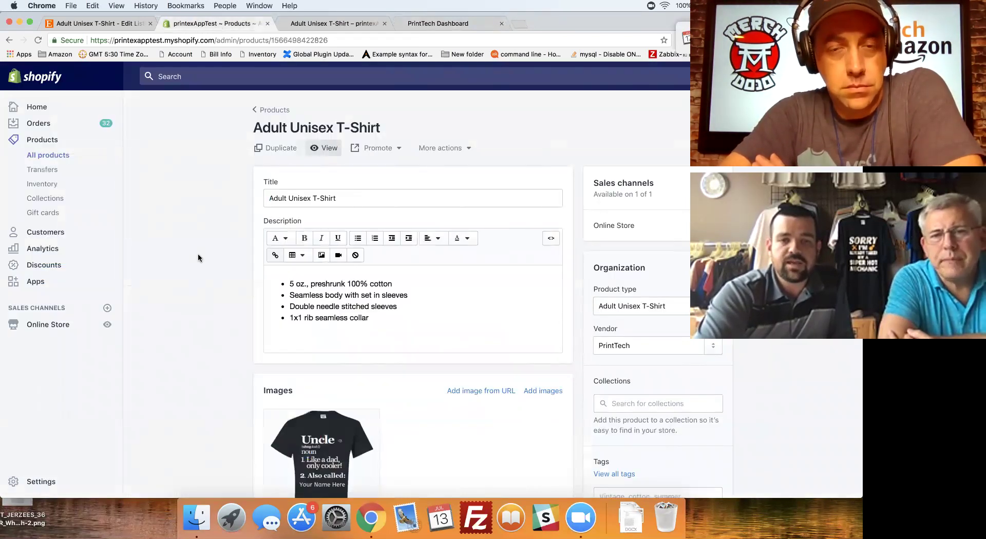
scroll(198, 258, "down", 5)
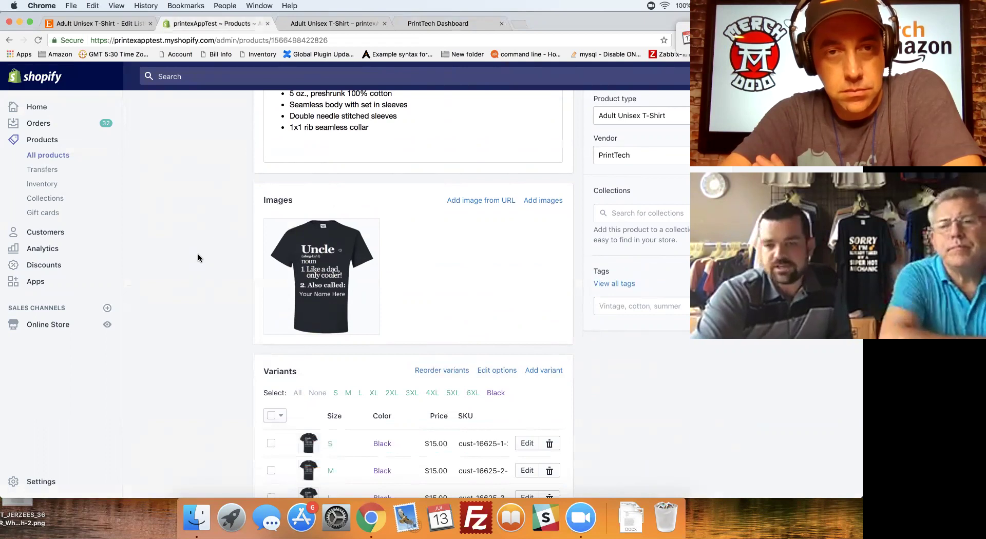
scroll(198, 257, "down", 3)
scroll(198, 258, "up", 8)
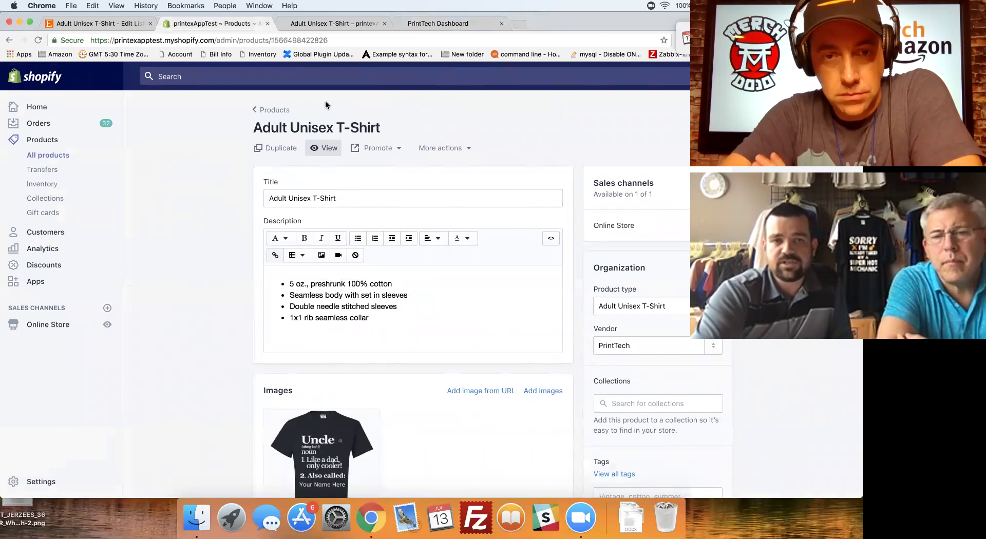
Examine the T-shirt's storefront page and its Personalization field, comparing it with the Shopify admin product page
left_click(296, 22)
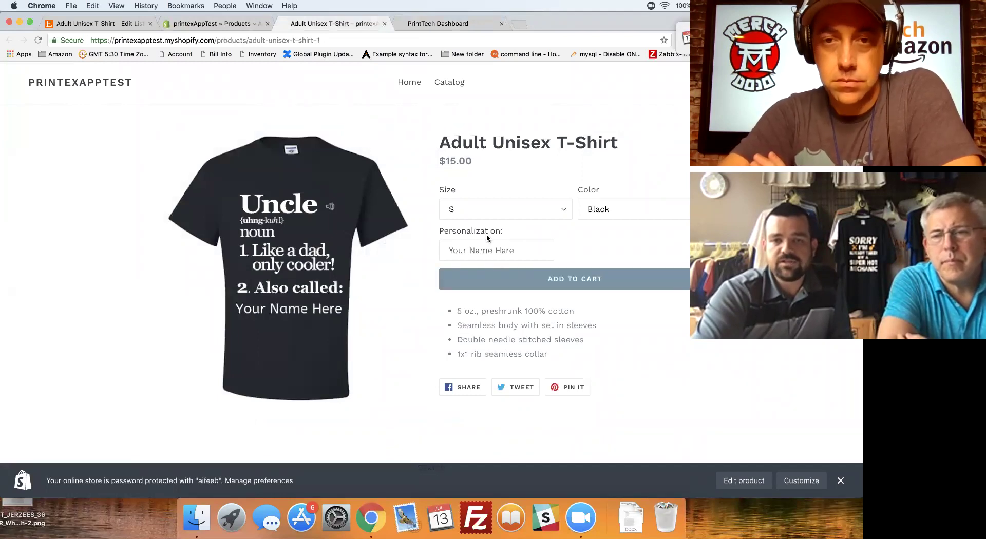
left_click(488, 282)
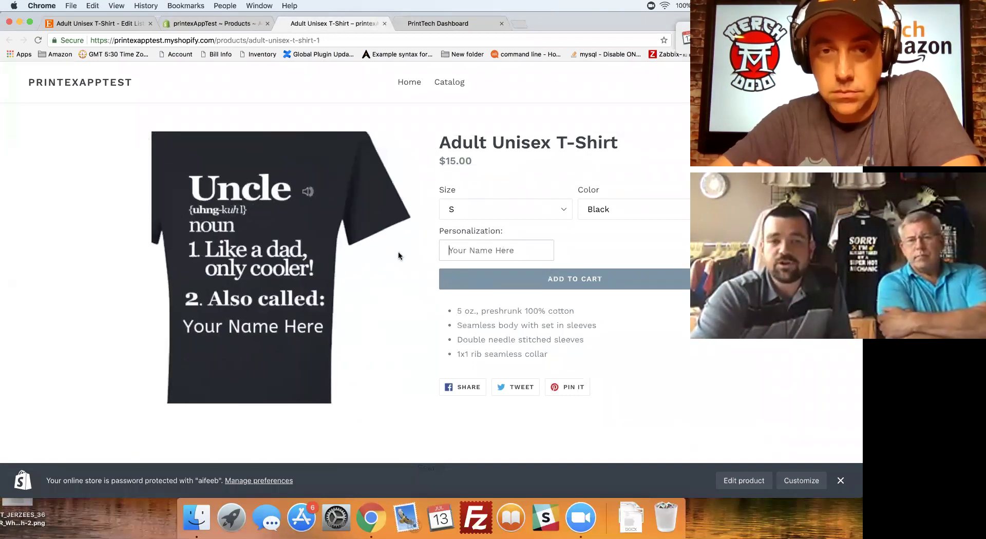
left_click(195, 26)
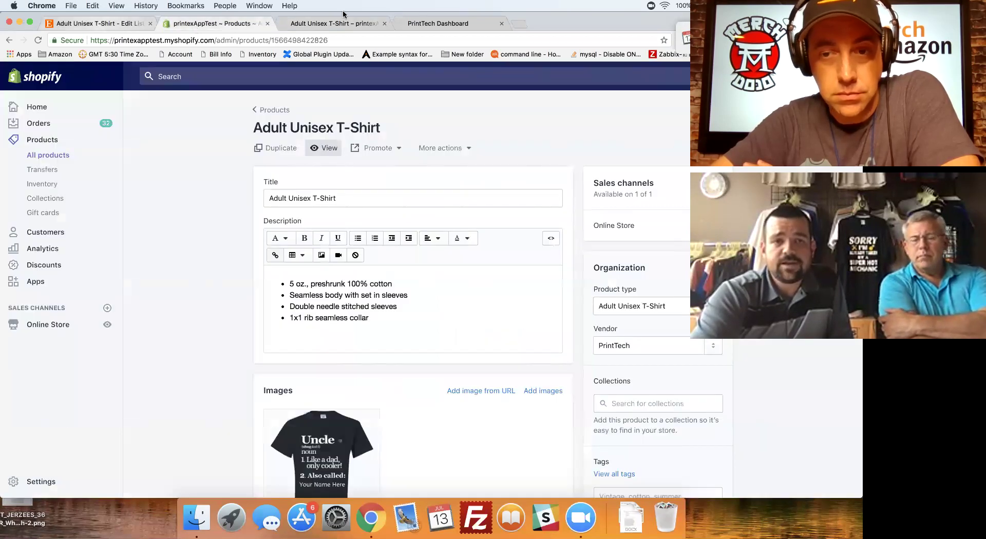
left_click(331, 24)
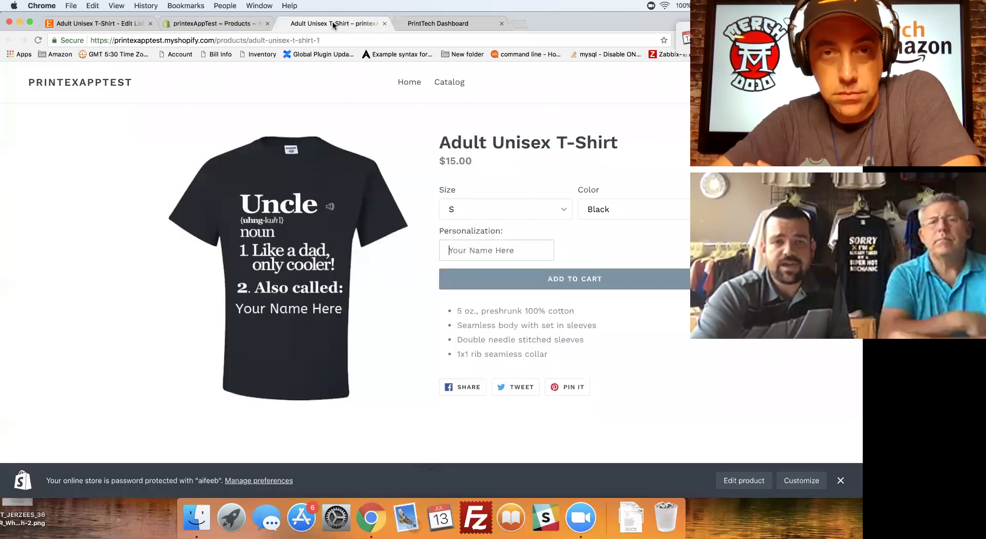
Check the finished product in the PrintTech Dashboard, then highlight the store's domain in the Shopify product page address
left_click(439, 24)
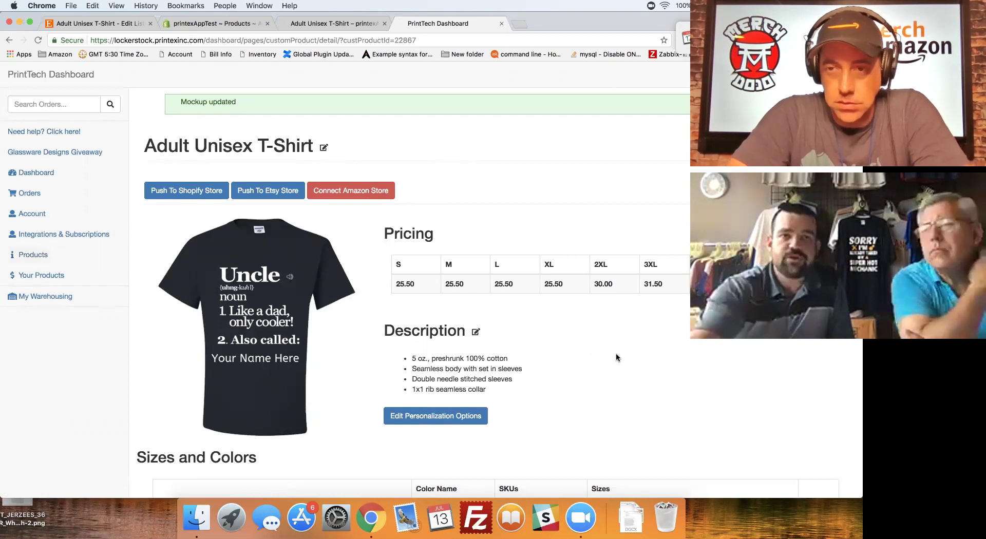
left_click(211, 24)
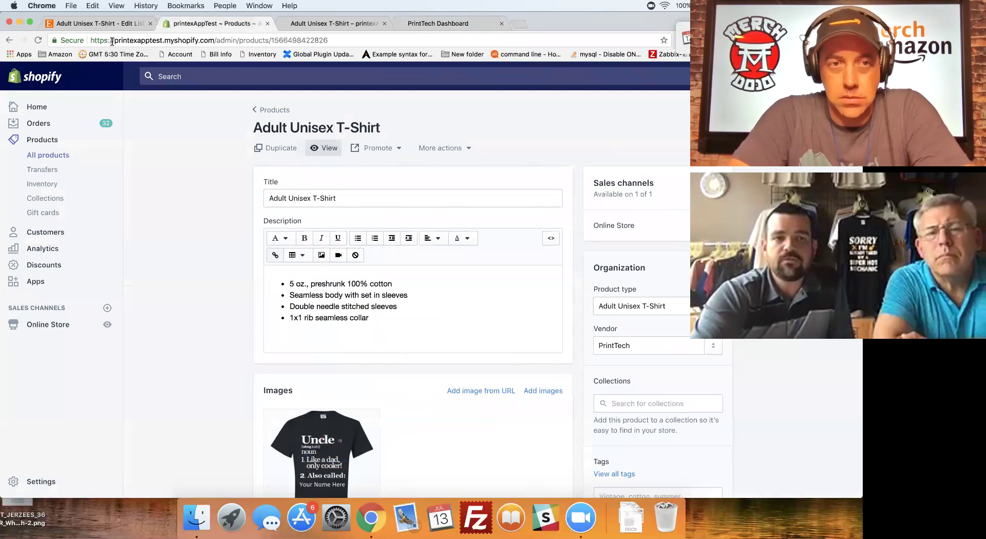
left_click_drag(115, 41, 210, 41)
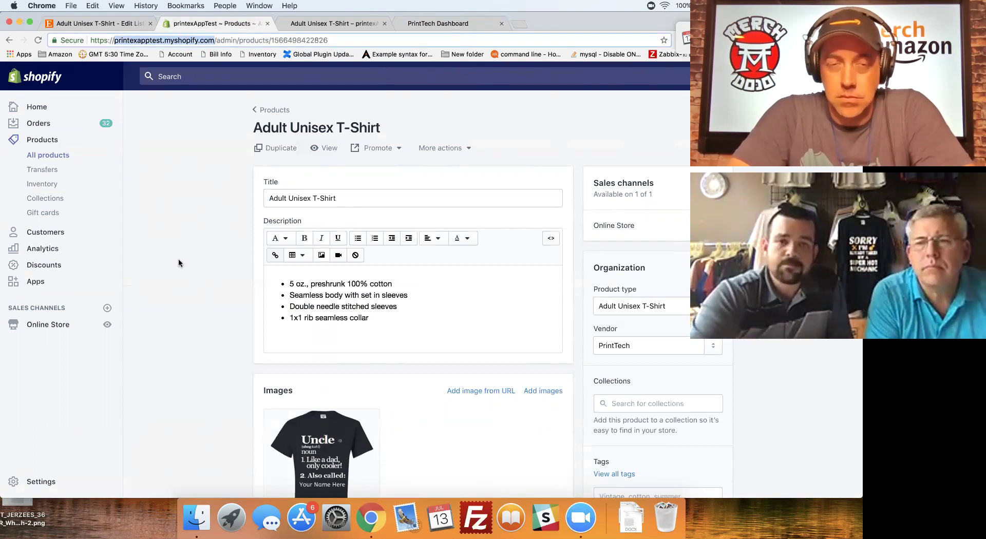
left_click(190, 210)
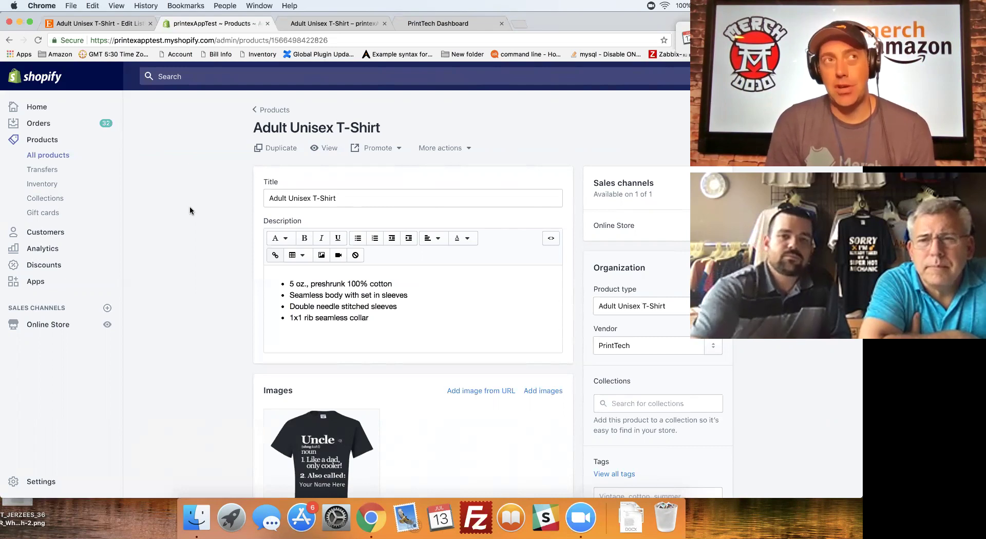
Review the PrintTech product page alongside the T-shirt's storefront page, ending at the options for pushing it to stores
left_click(421, 25)
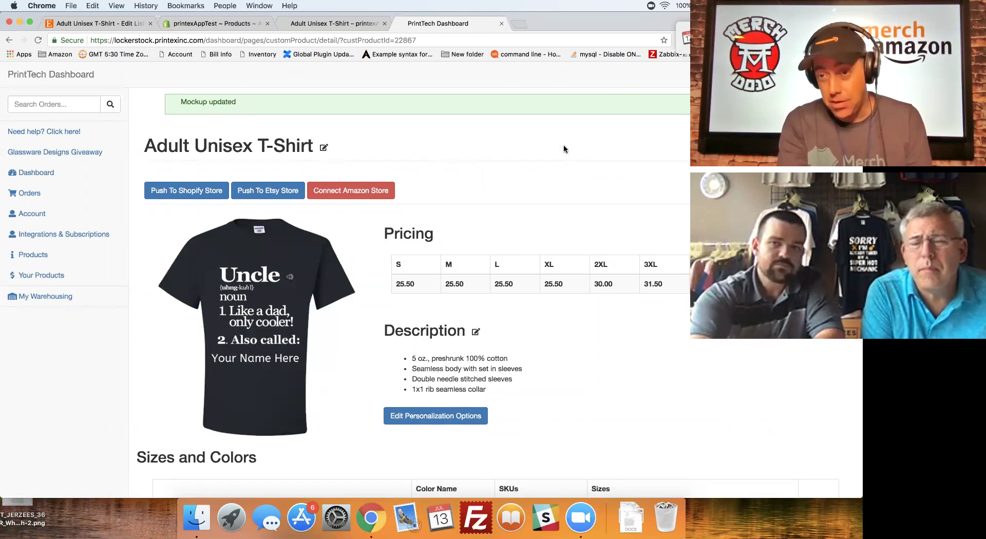
left_click(333, 28)
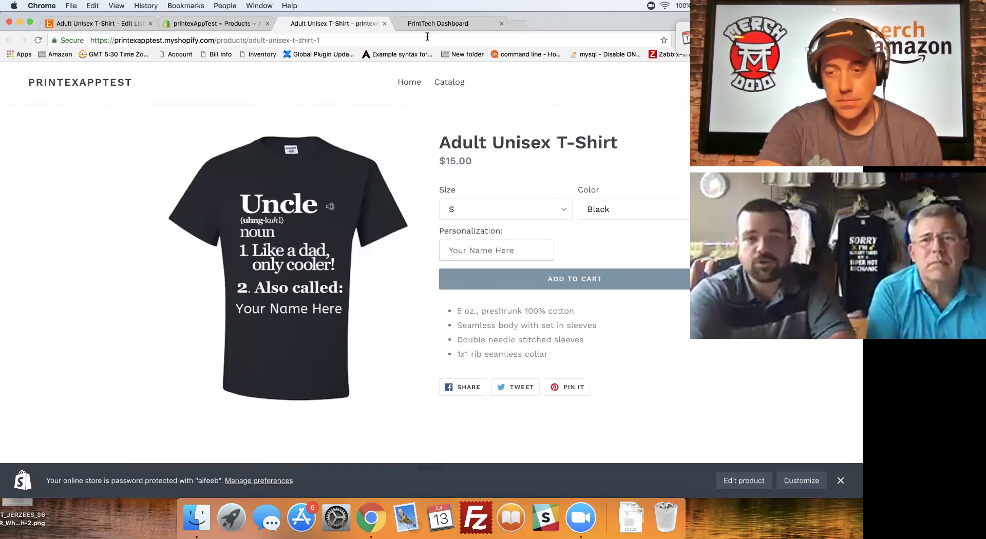
left_click(412, 26)
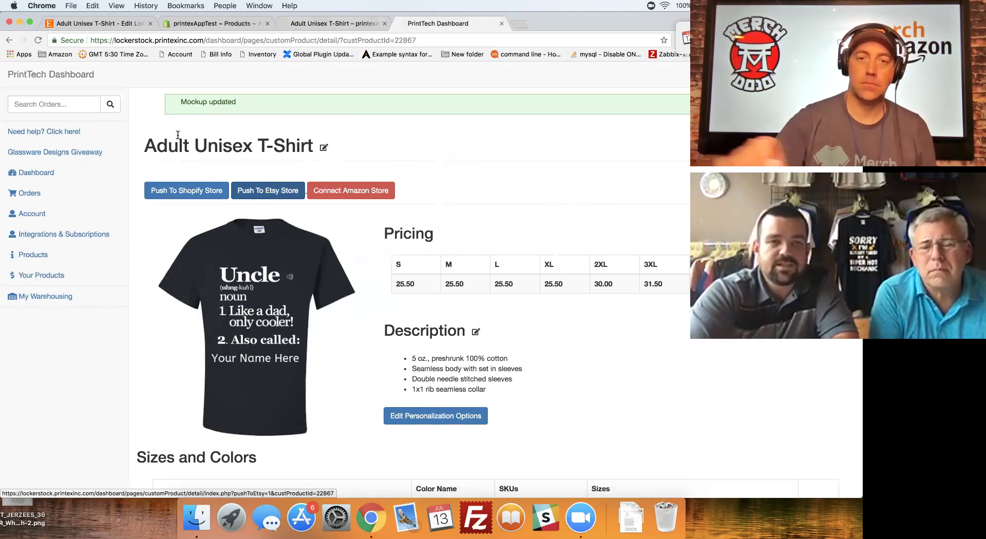
Switch to the Etsy draft listing of the Adult Unisex T-Shirt and check its publishing fee notice, cancelling without publishing
left_click(89, 24)
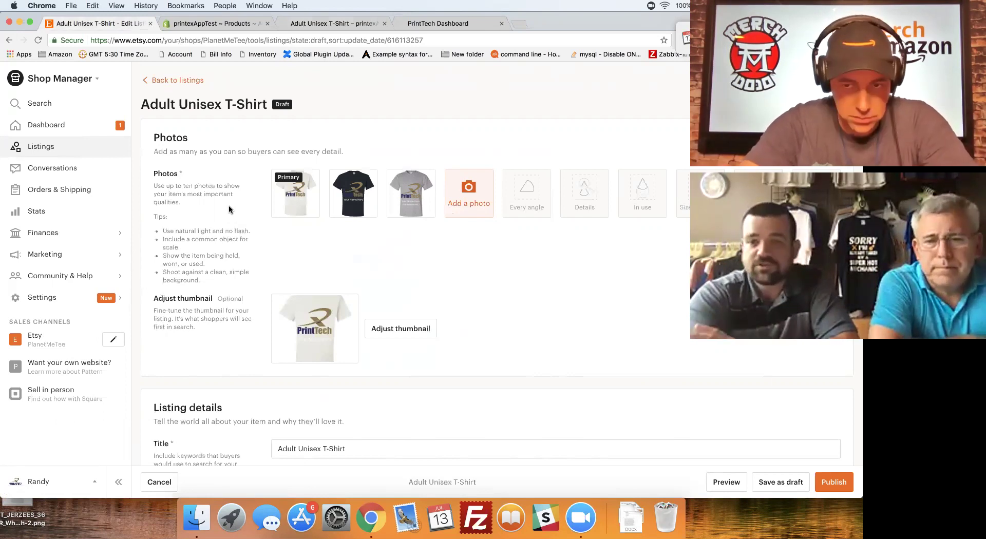
scroll(258, 253, "down", 1)
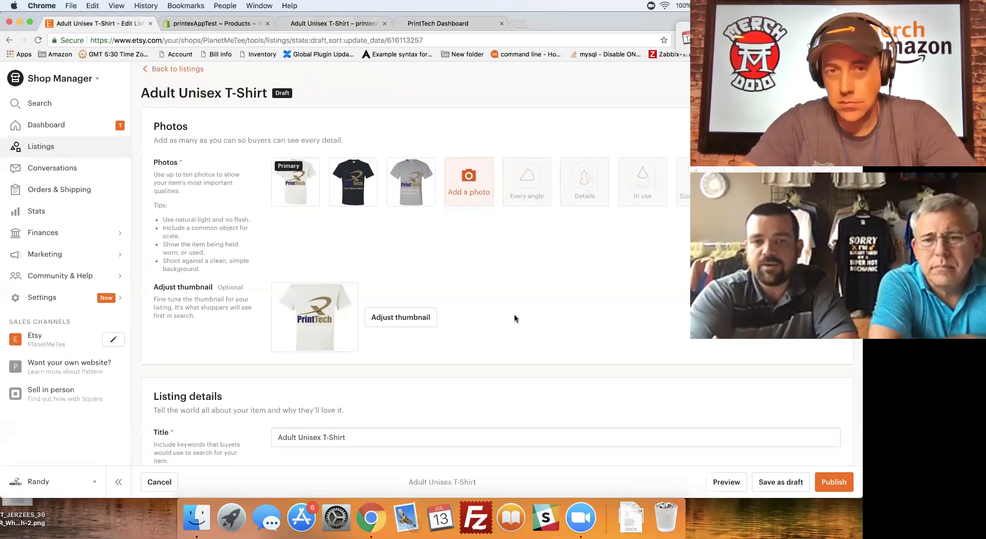
left_click(841, 489)
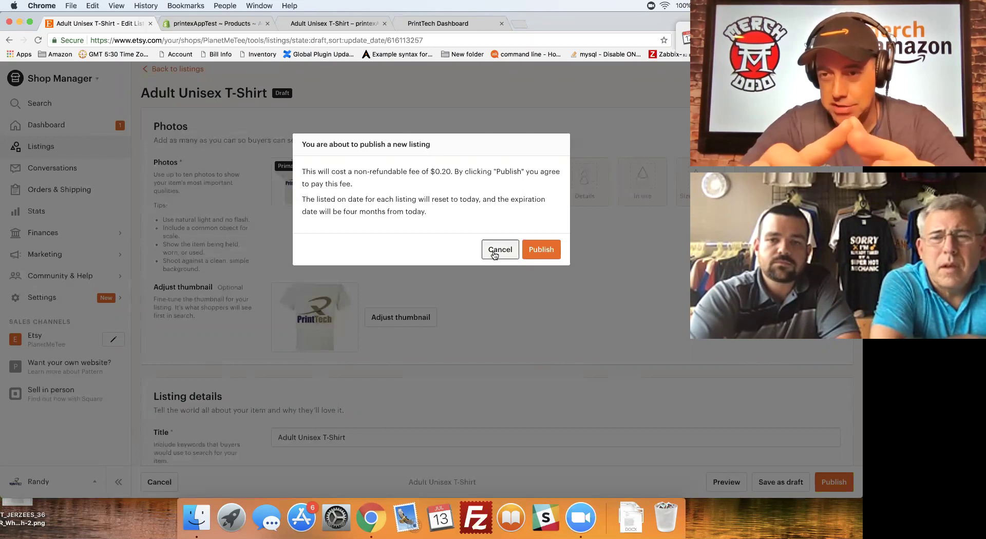
left_click(514, 289)
Examine the Etsy draft's listing details, including category, colors, renewal options, description, production partners, tags and pricing section
scroll(528, 313, "down", 10)
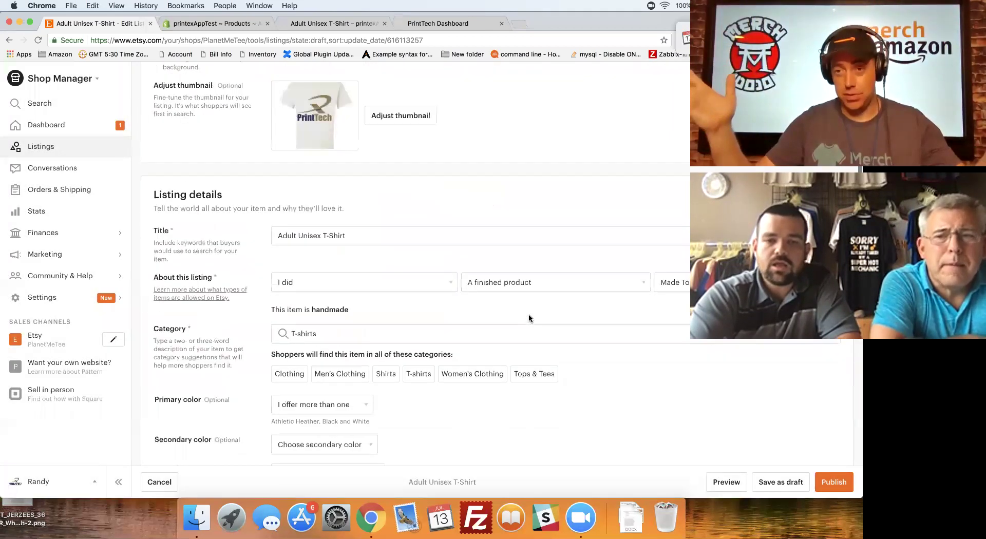
scroll(529, 319, "down", 4)
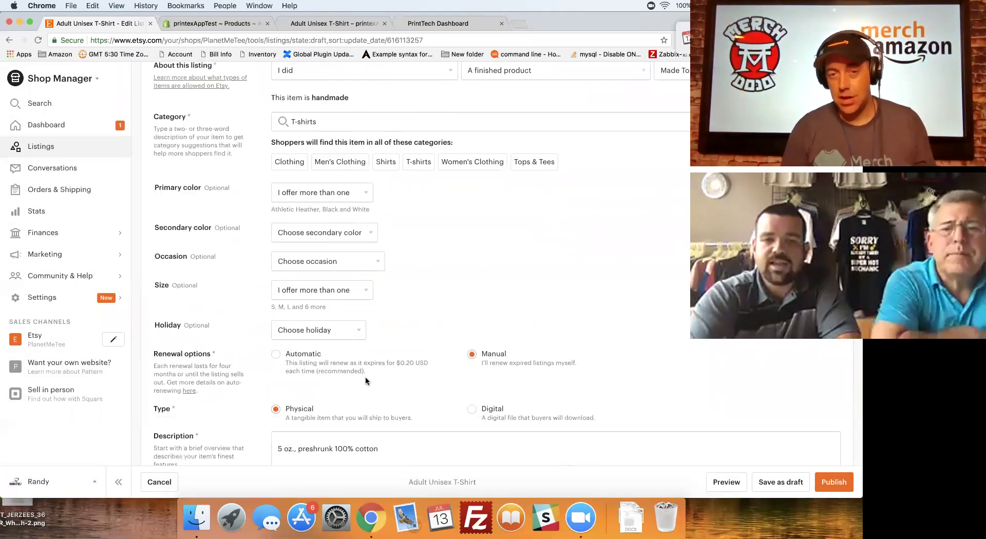
scroll(457, 301, "down", 3)
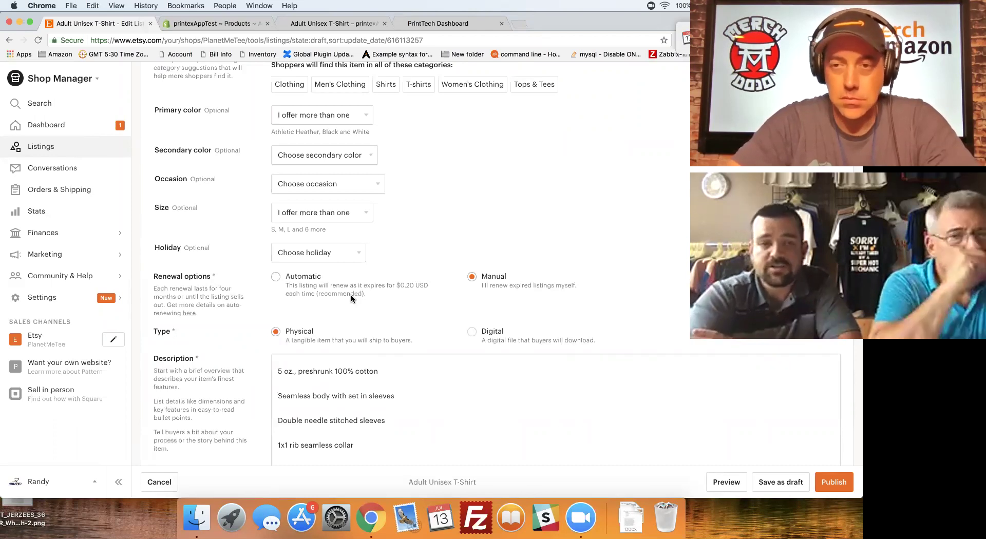
scroll(351, 297, "up", 3)
scroll(351, 298, "up", 2)
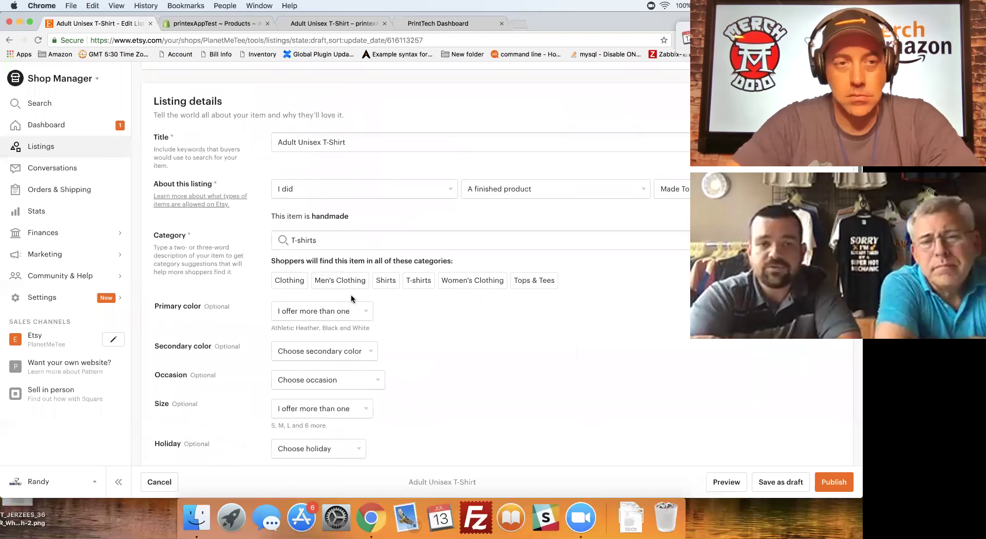
scroll(351, 297, "up", 1)
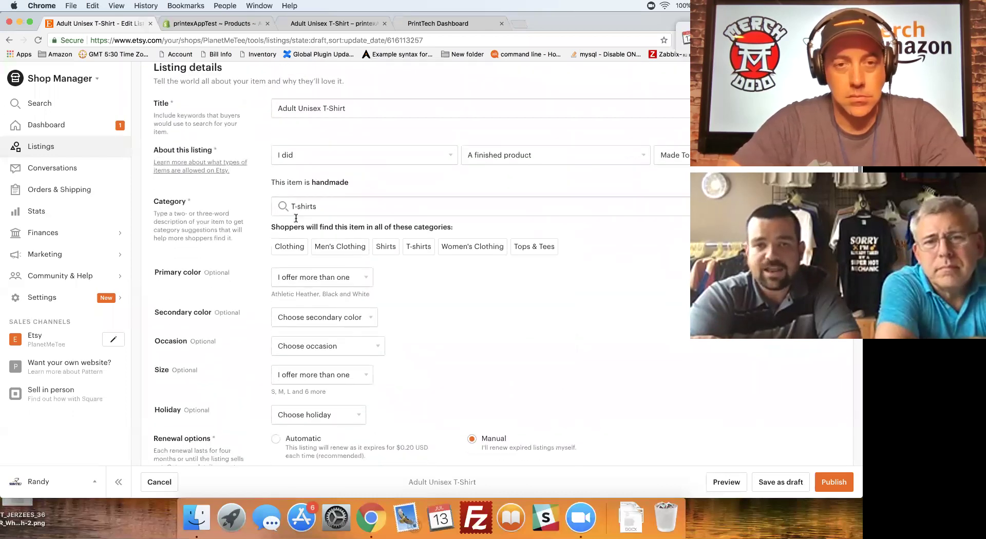
scroll(322, 233, "down", 1)
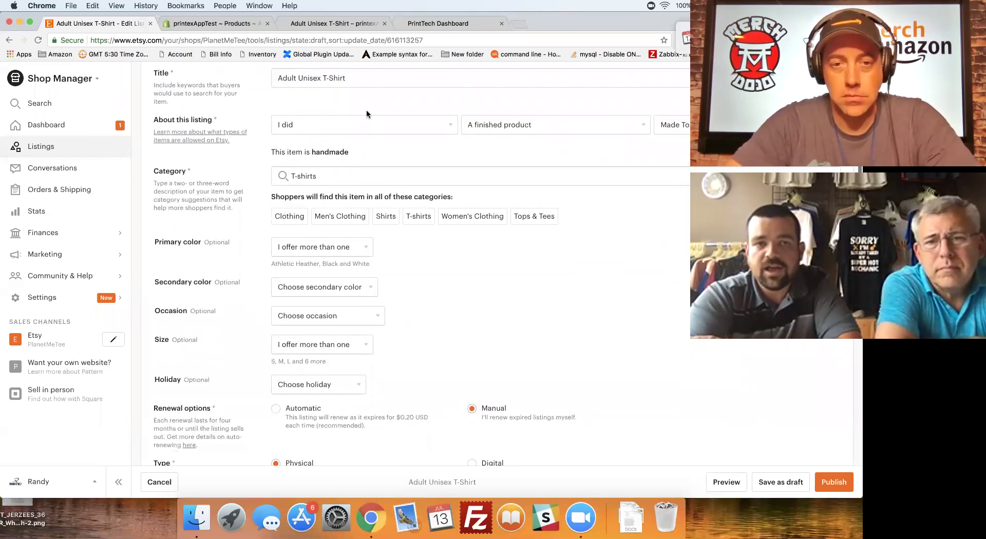
scroll(321, 106, "down", 20)
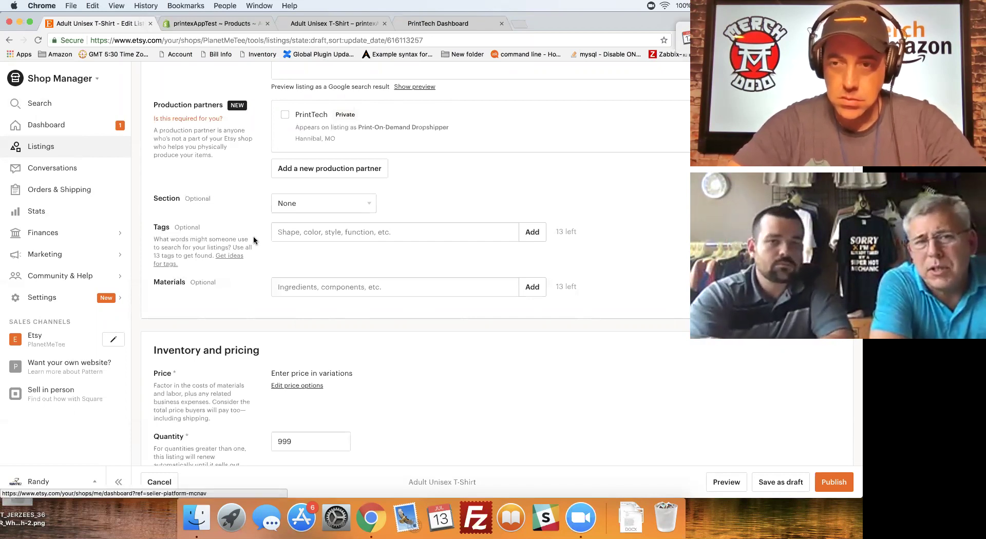
scroll(254, 237, "up", 3)
scroll(253, 240, "up", 1)
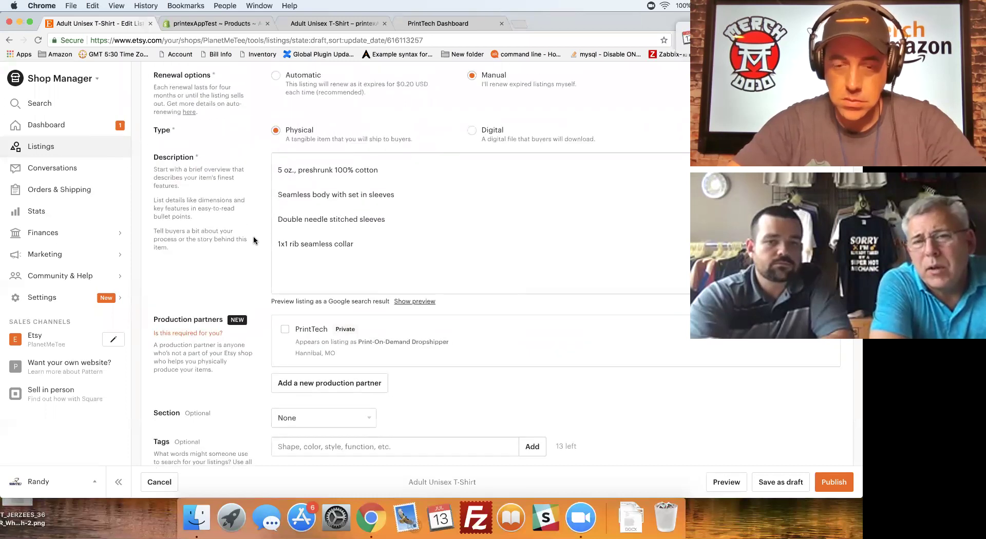
Return to the Etsy draft listings and check the management options available for the Adult Unisex T-Shirt draft
left_click(9, 41)
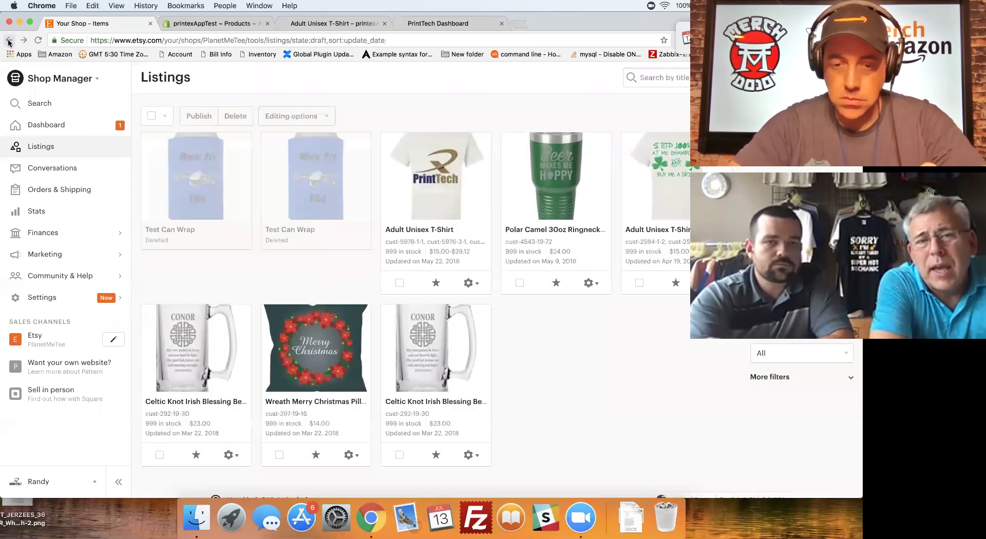
left_click(473, 284)
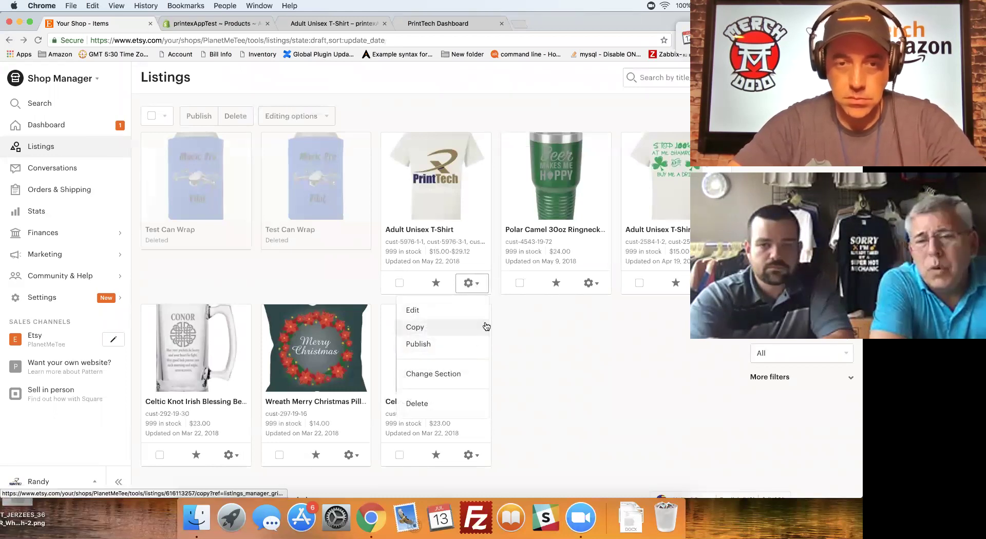
left_click(530, 334)
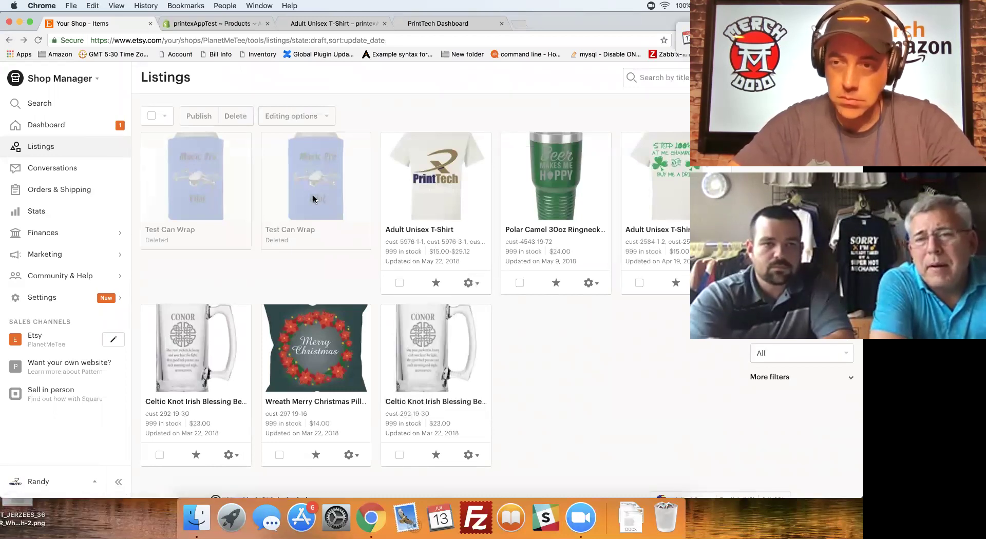
Show the shop's active Etsy listings and open the public page of the purple Kids and Toddler's Youth Tee
left_click(46, 148)
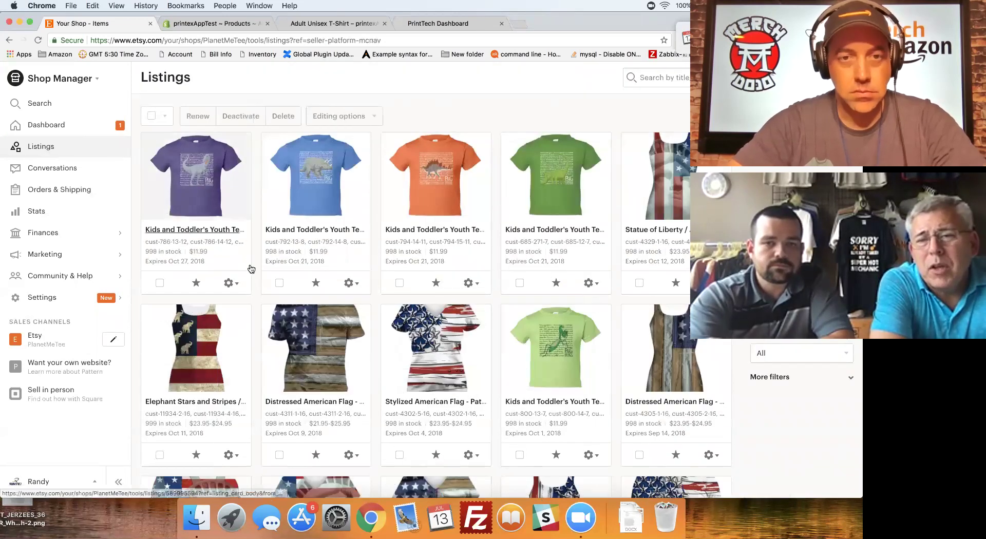
left_click(228, 283)
left_click(224, 311)
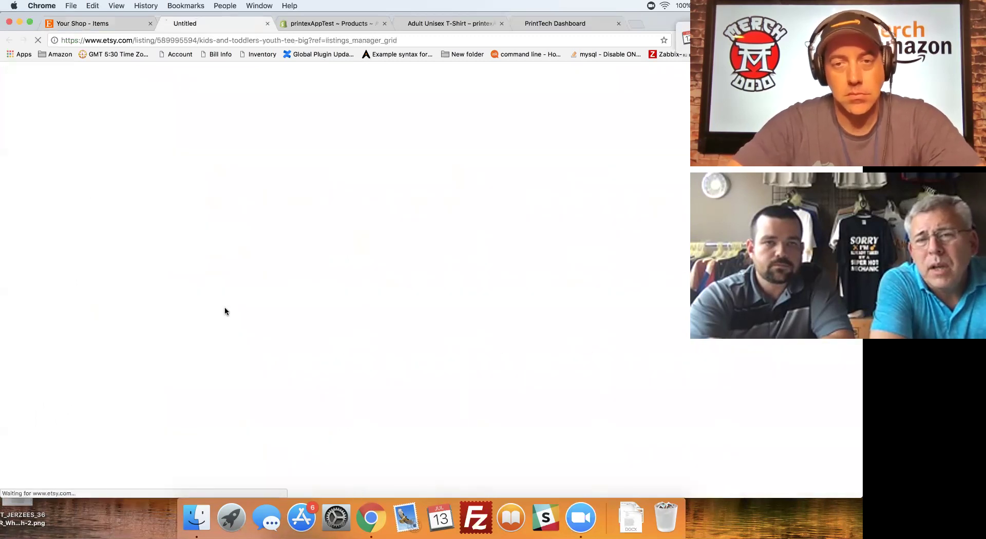
Copy the kids' tee listing address and open it in a new incognito window
right_click(167, 42)
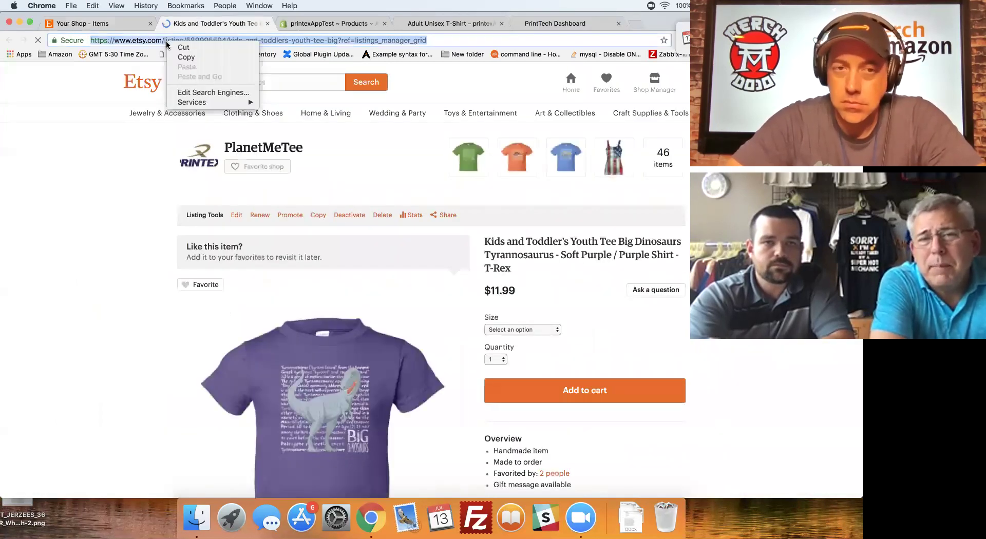
left_click(179, 59)
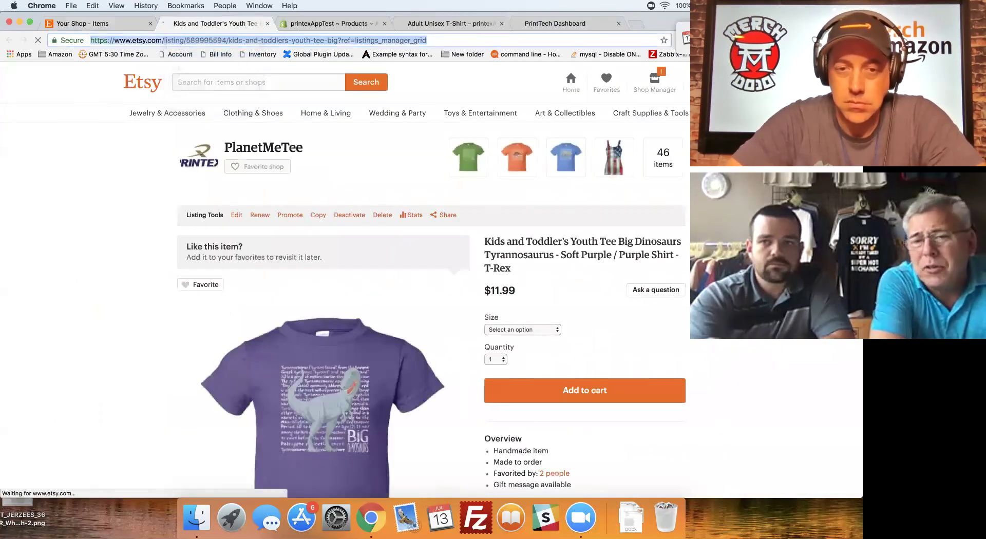
left_click(853, 40)
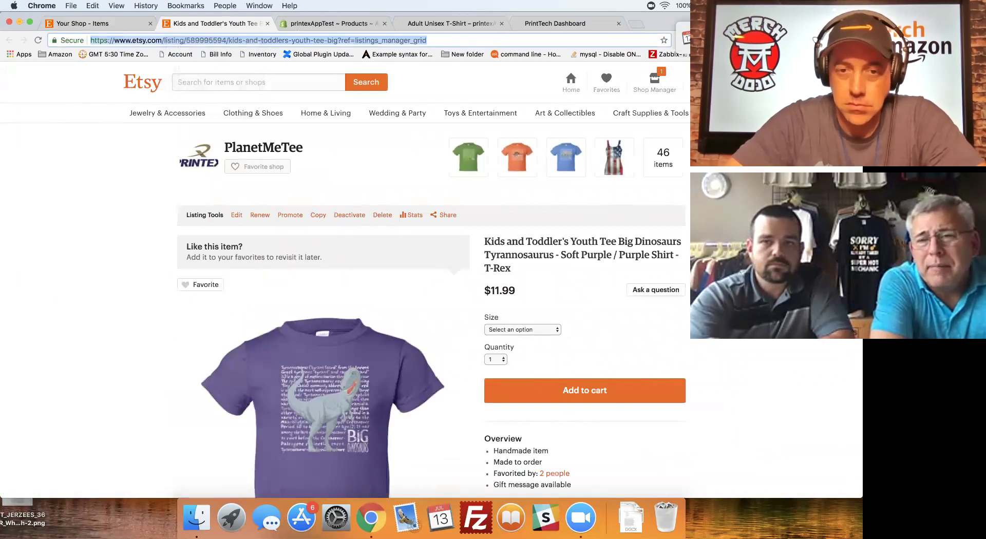
key("super+shift+n")
key("super+v")
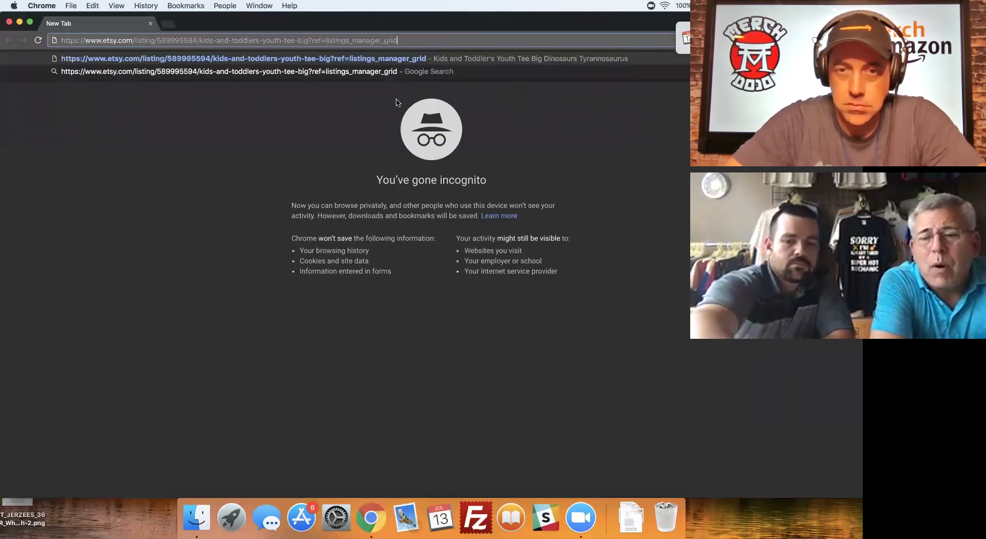
key("Return")
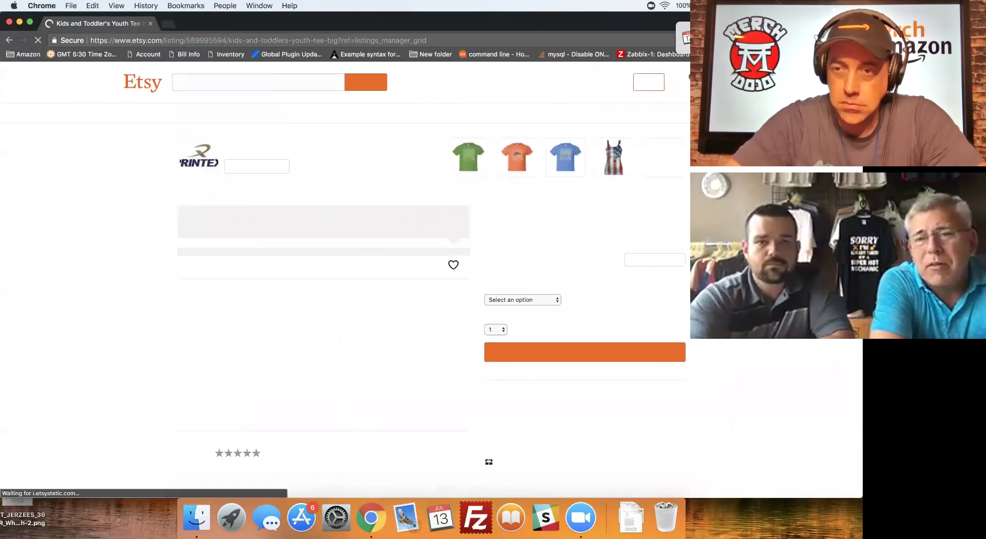
Add the purple dinosaur tee in size YXS US Kids' to the cart and point out the optional seller note field
left_click(556, 298)
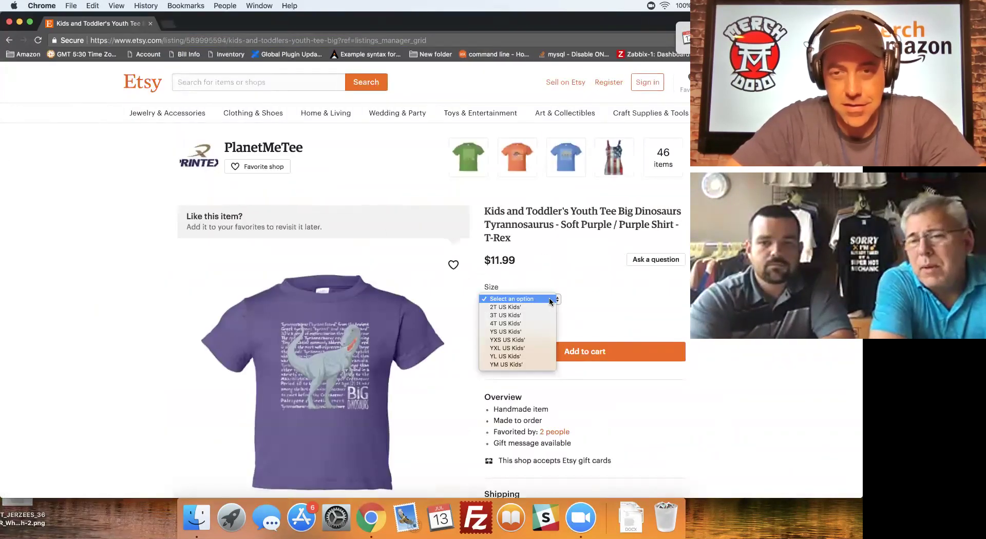
left_click(528, 341)
left_click(574, 353)
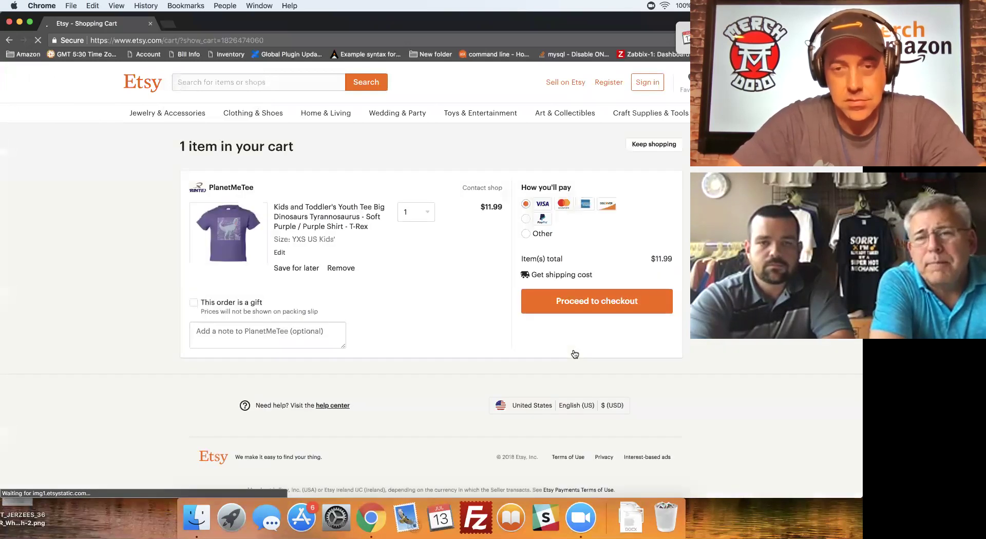
scroll(423, 385, "down", 1)
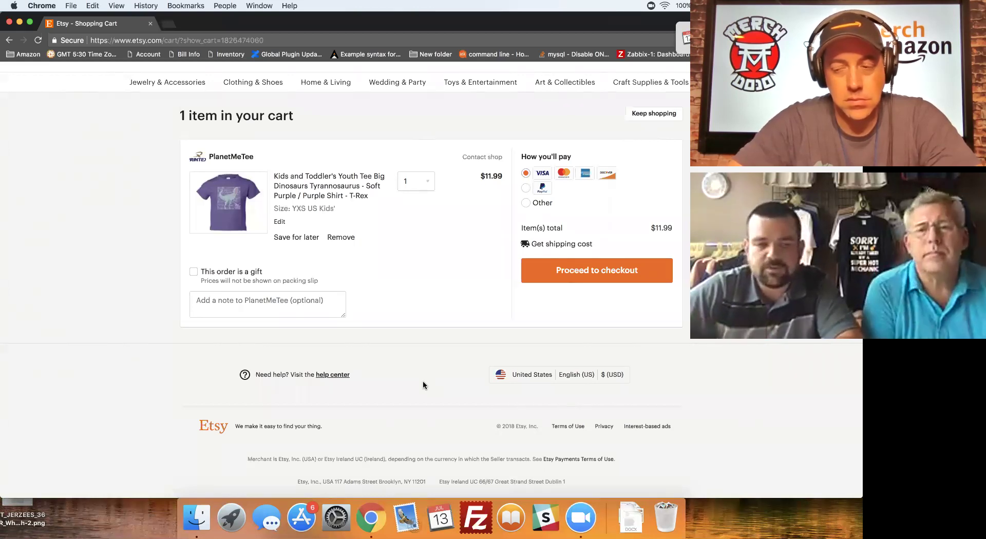
left_click(258, 295)
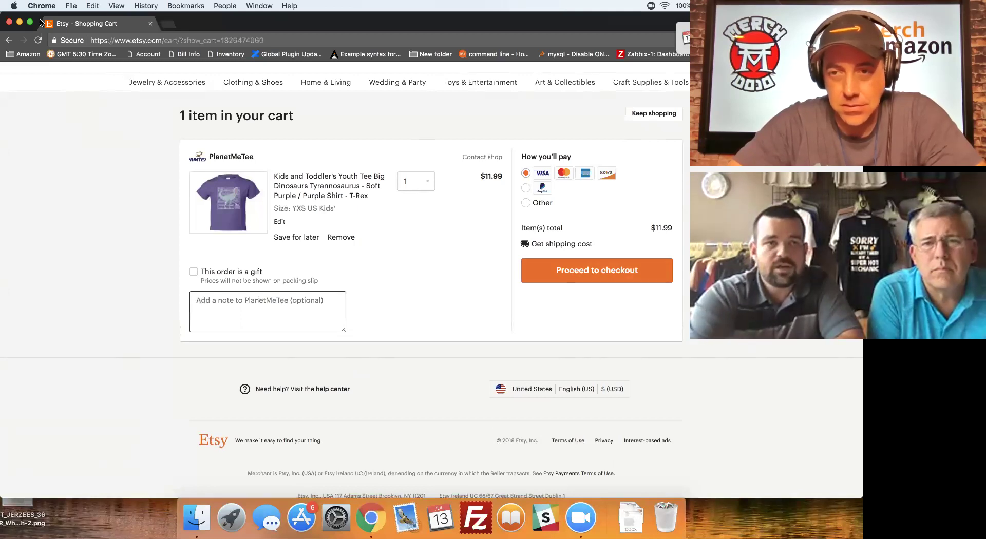
Minimize the incognito window, return to the PrintTech Dashboard, reload it and open the order flagged as missing personalization
left_click(20, 22)
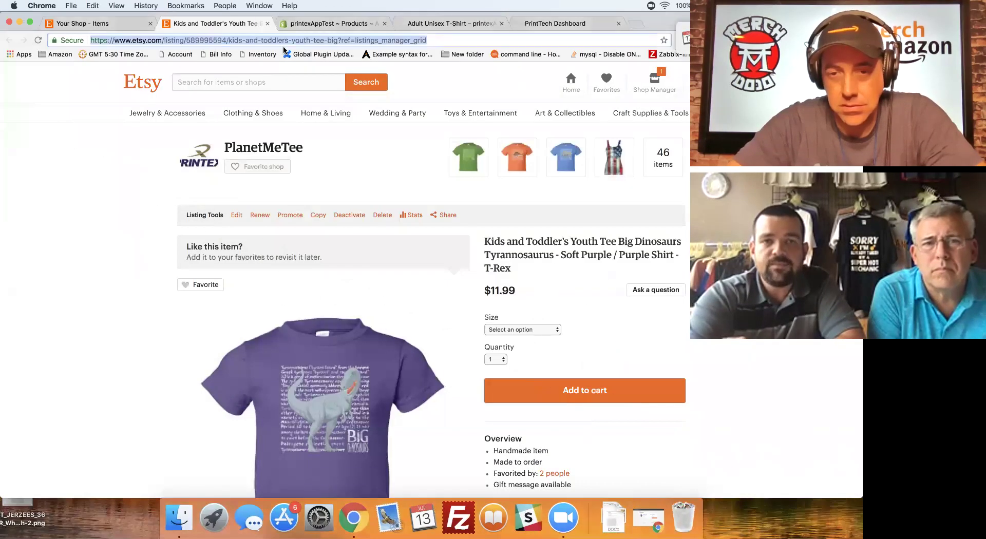
left_click(550, 23)
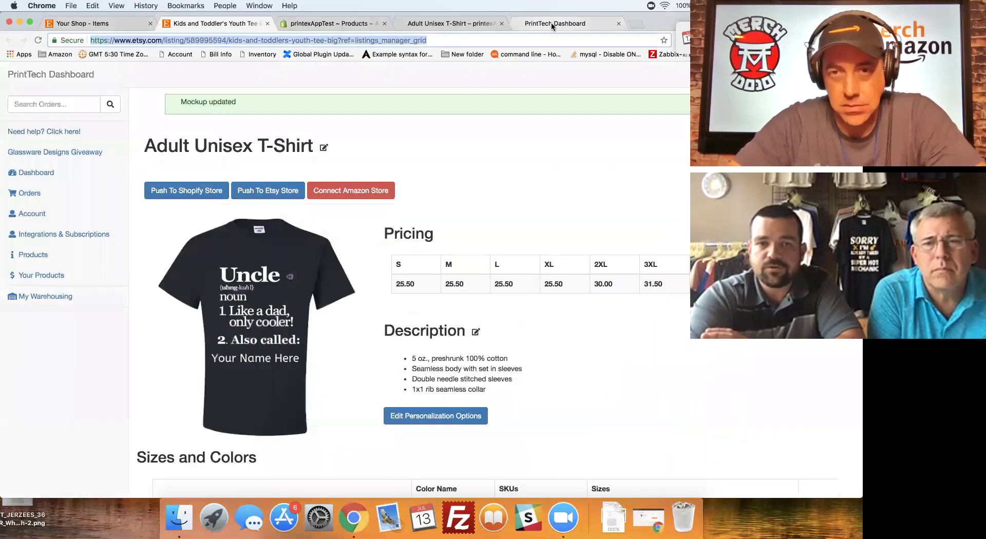
left_click(39, 40)
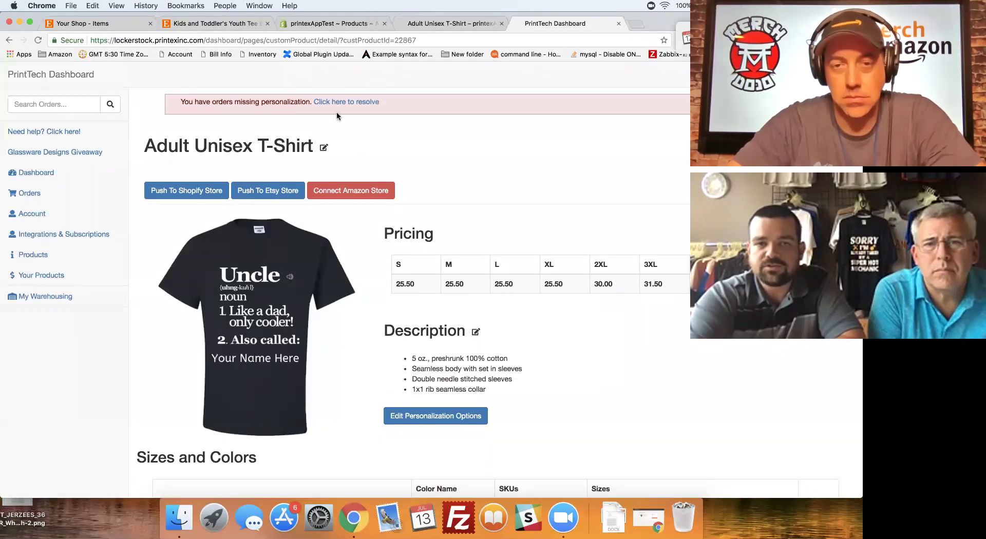
left_click(357, 103)
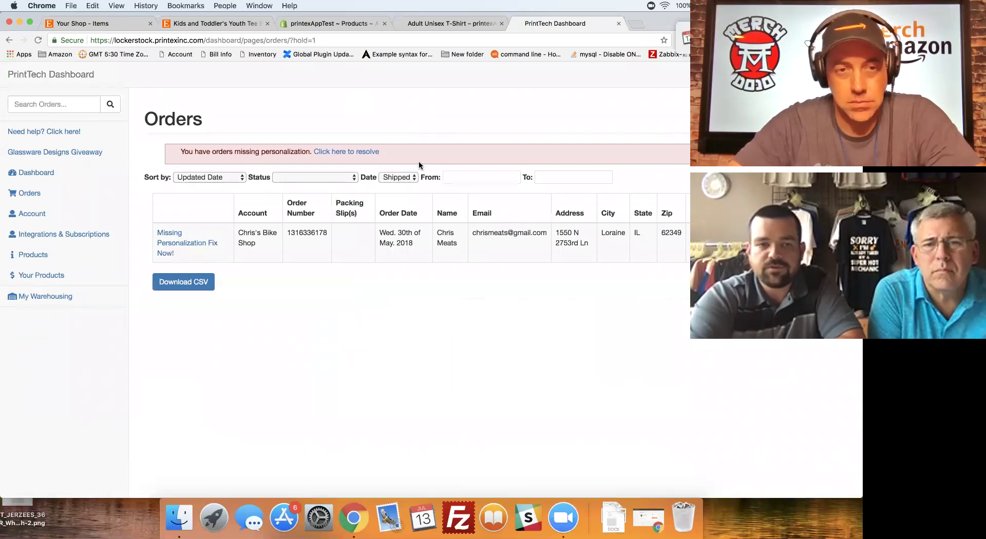
left_click(170, 246)
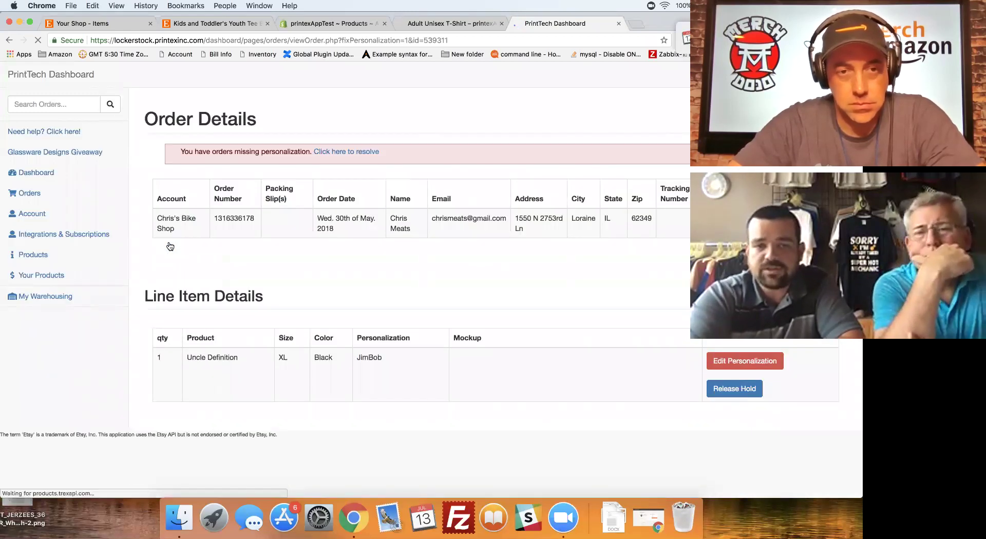
Check the personalization editor and its Field 1 for the order's Uncle Definition shirt, closing it without changes
left_click(729, 360)
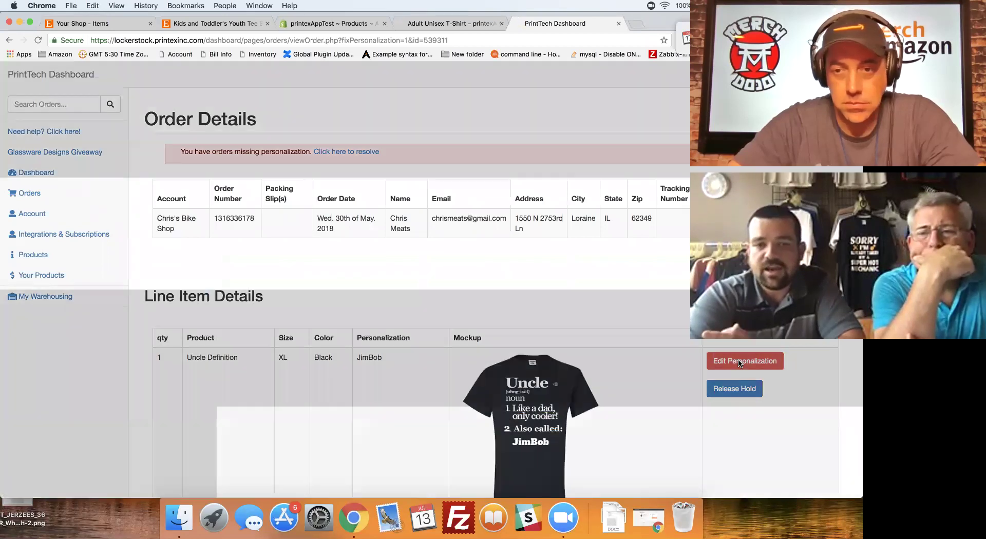
left_click(336, 95)
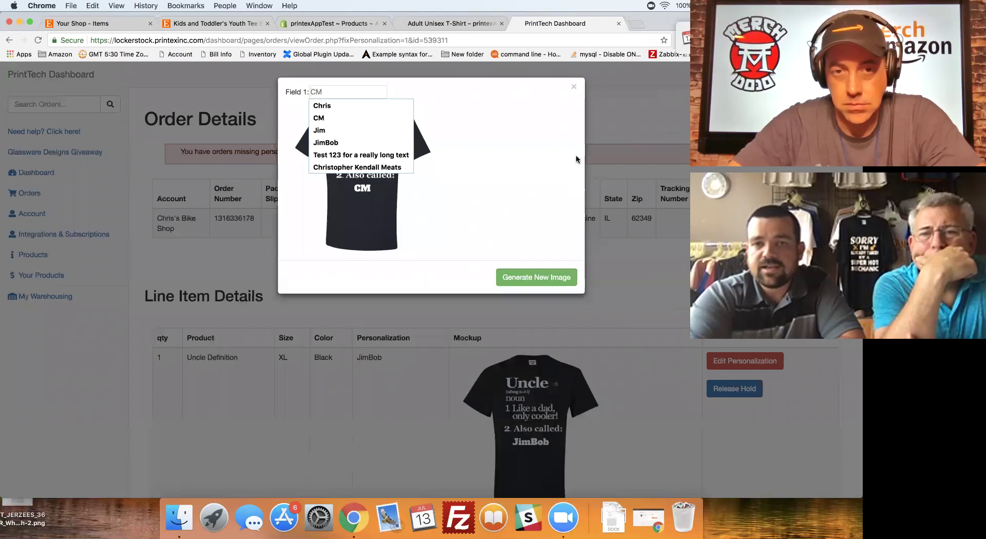
left_click(574, 88)
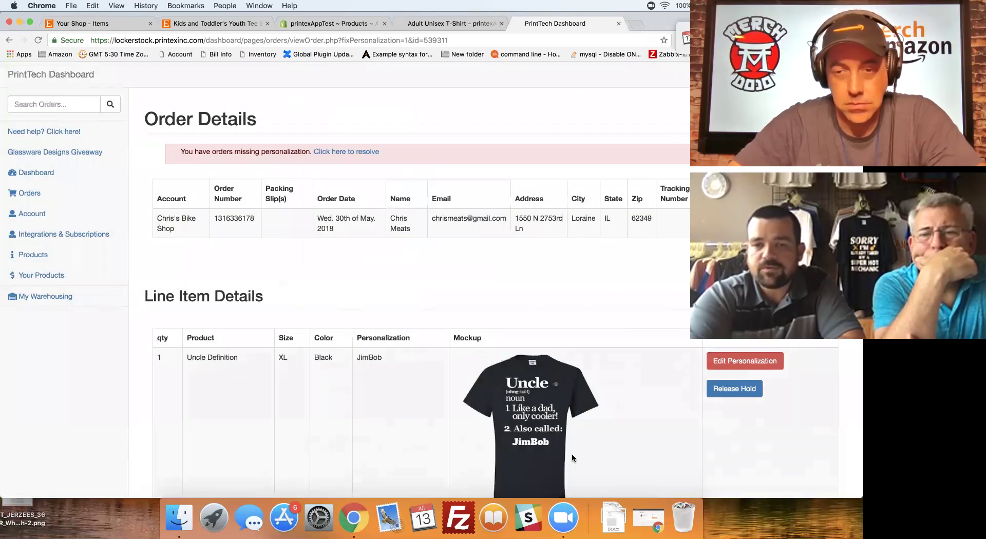
Review the order's shirt mockup and Release Hold option, and open the Your Products list
scroll(571, 453, "down", 2)
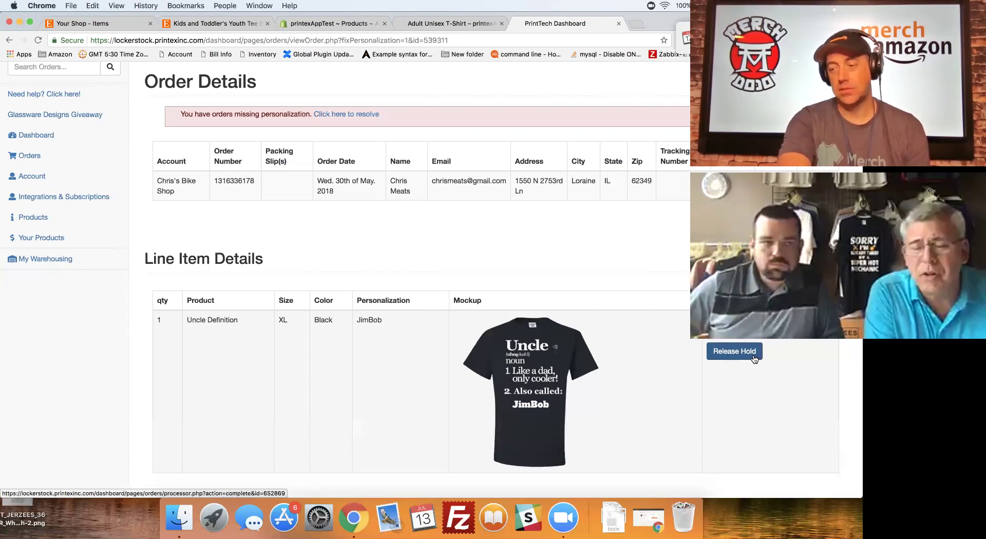
left_click(48, 241)
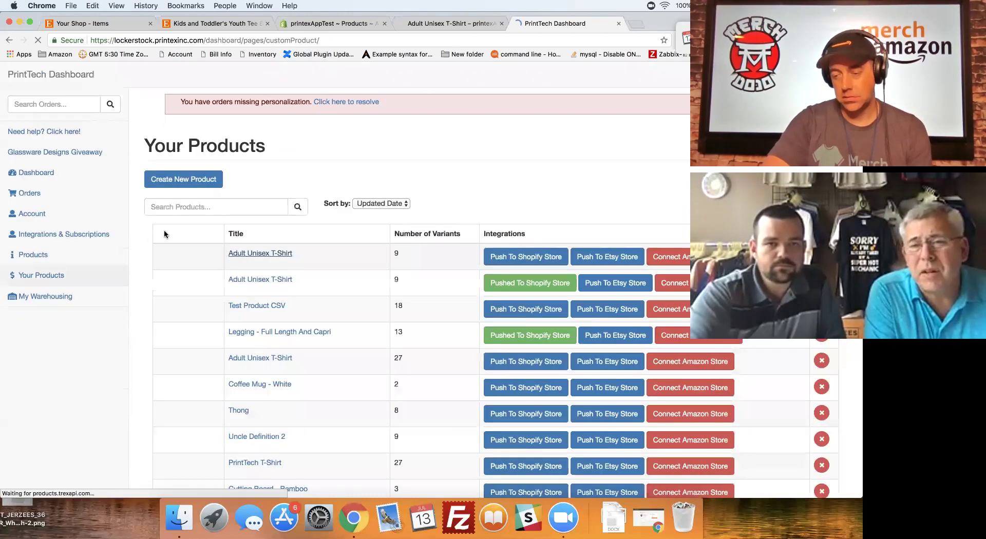
Open the Cutting Board - Bamboo product from the product list and view its Bamboo mockup in the editor
scroll(149, 239, "down", 5)
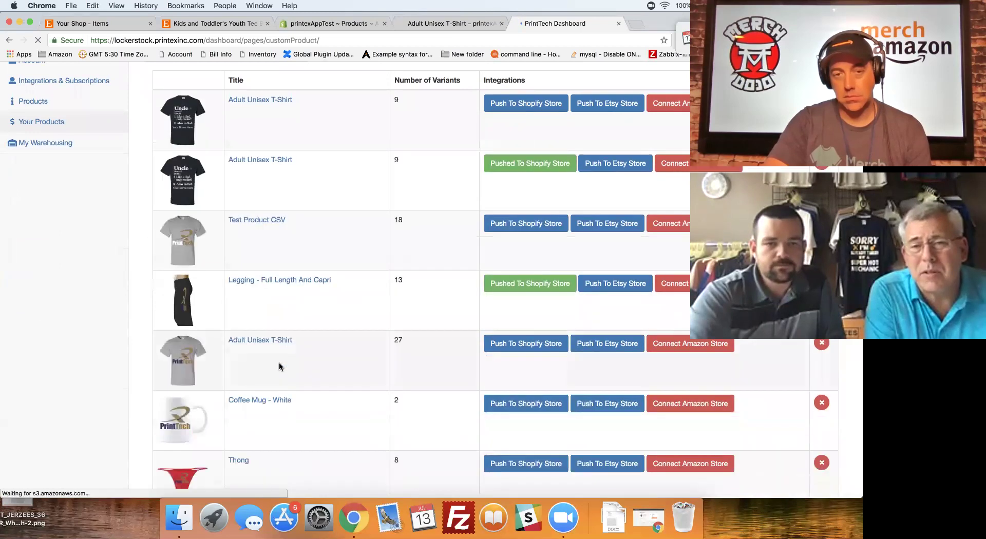
scroll(279, 364, "down", 8)
scroll(278, 366, "down", 5)
left_click(185, 184)
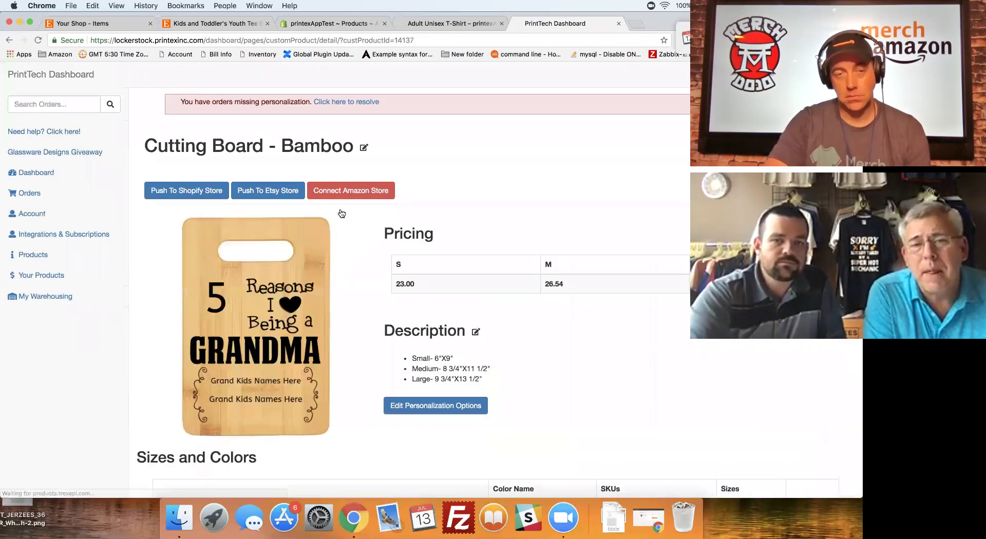
scroll(429, 253, "down", 5)
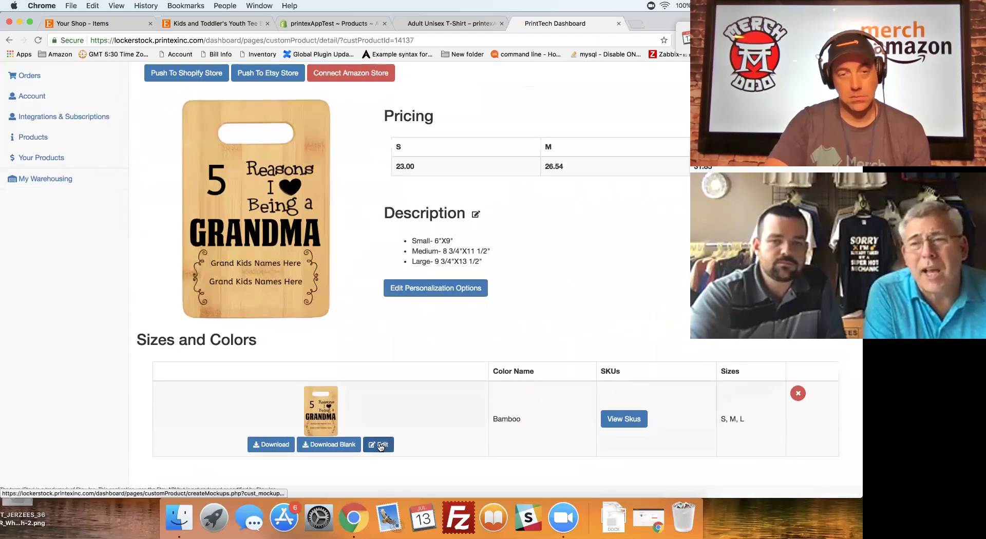
left_click(379, 445)
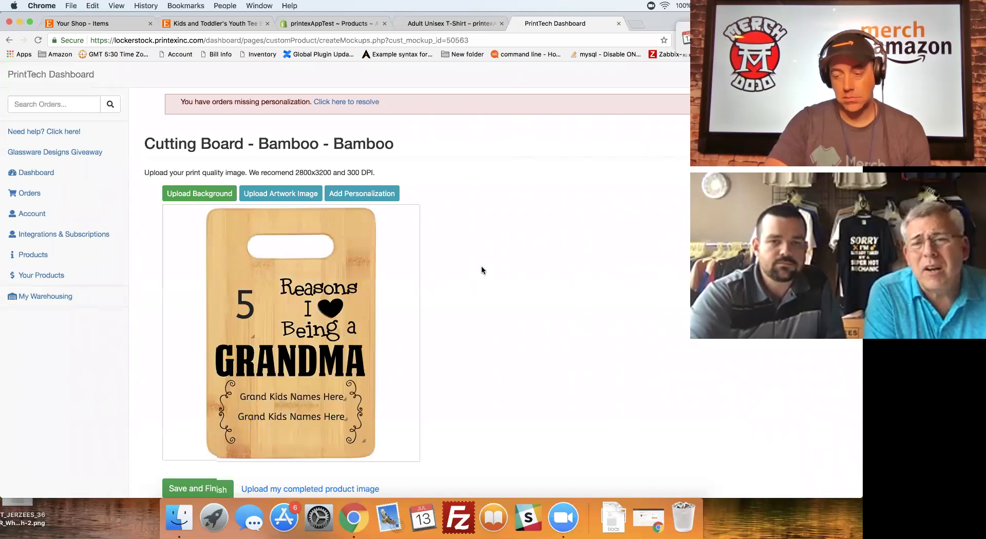
scroll(482, 269, "down", 5)
scroll(483, 270, "up", 3)
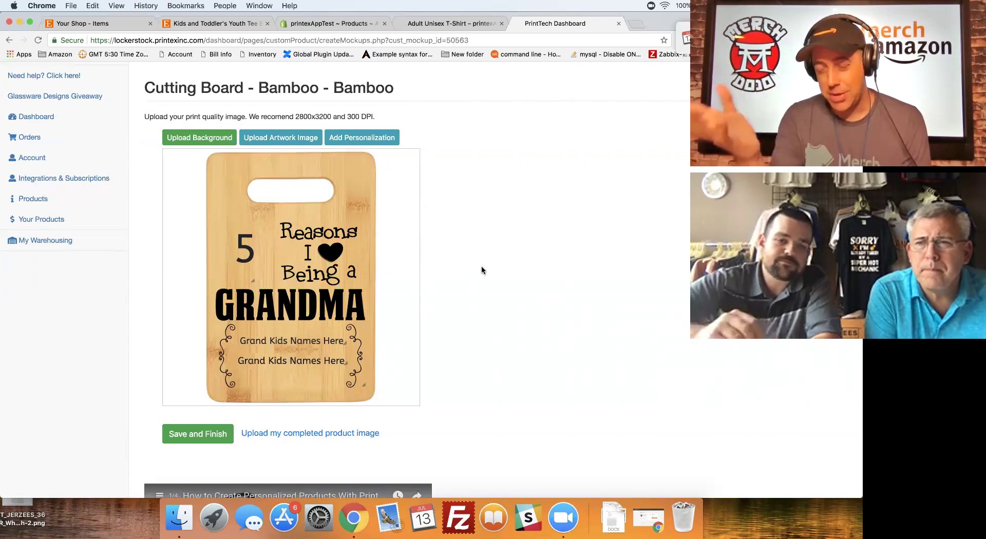
Switch to the Etsy shop's listings, show the drafts, and look at the Adult Unisex T-Shirt draft before leaving it
left_click(198, 27)
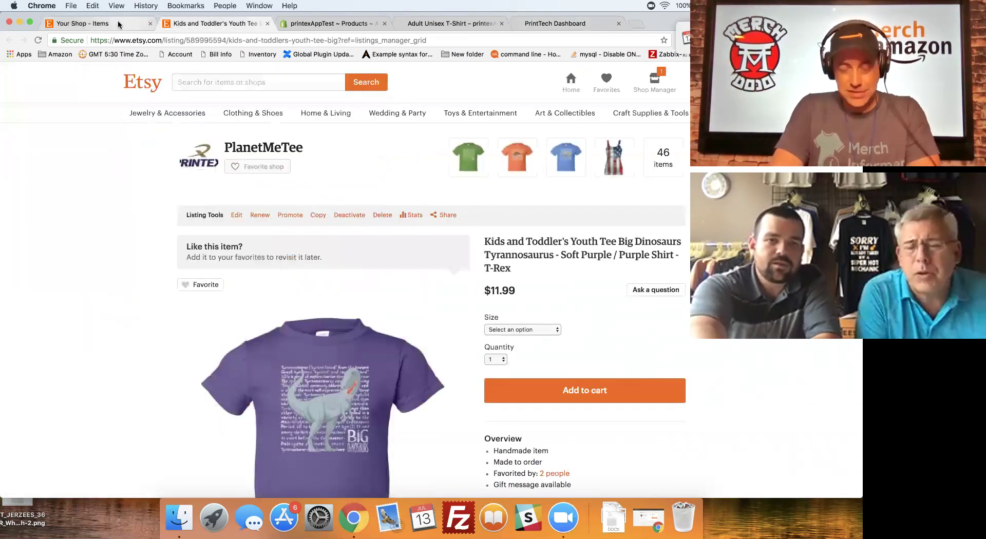
left_click(92, 24)
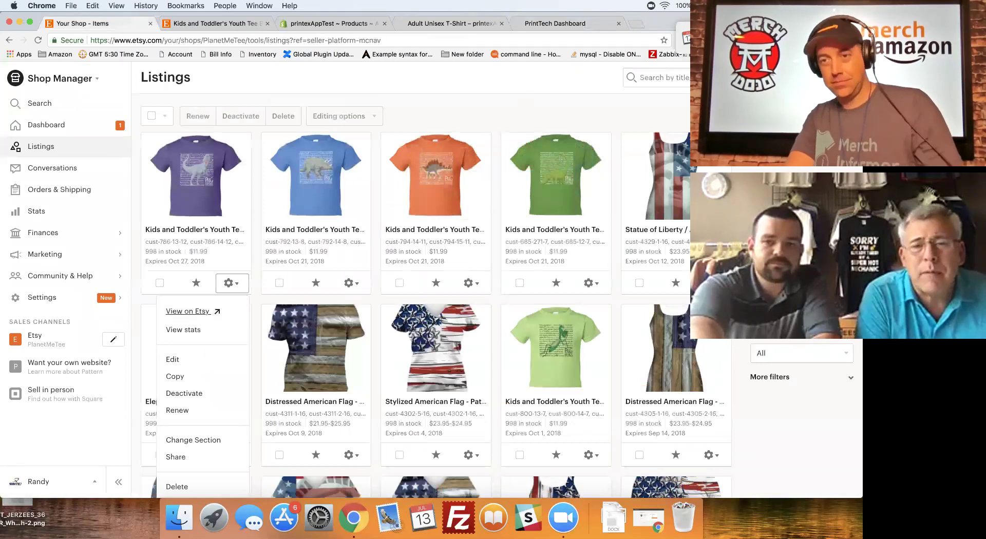
left_click(760, 231)
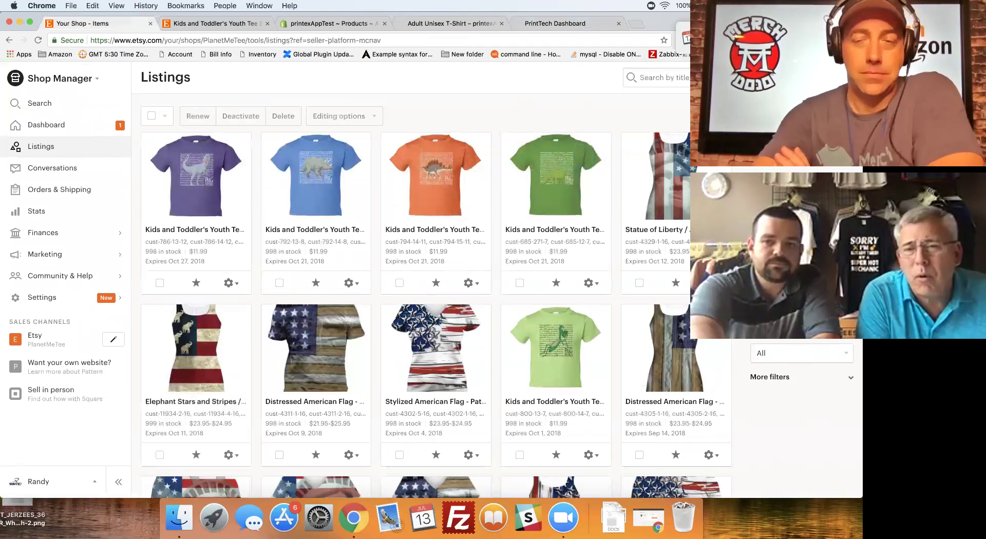
left_click(760, 231)
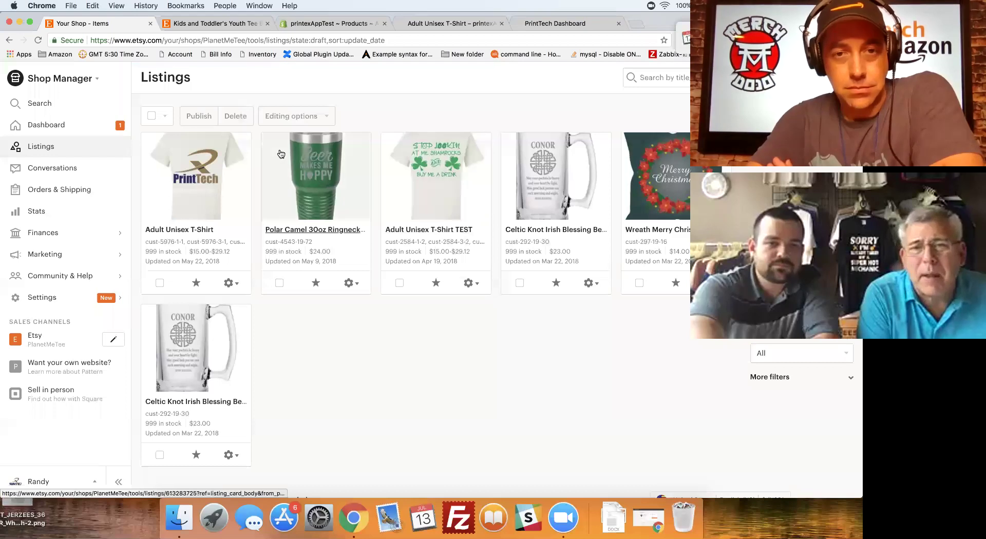
left_click(207, 170)
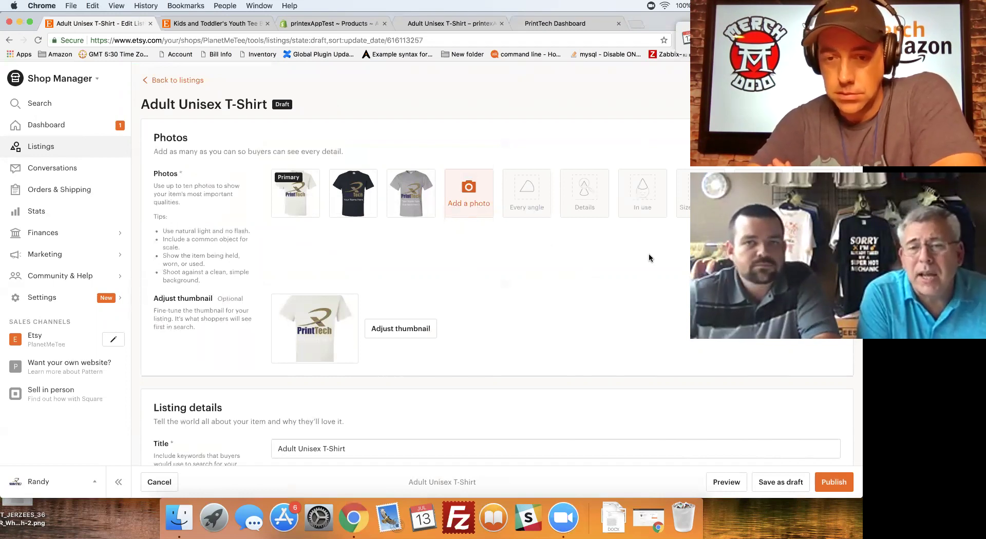
left_click(9, 40)
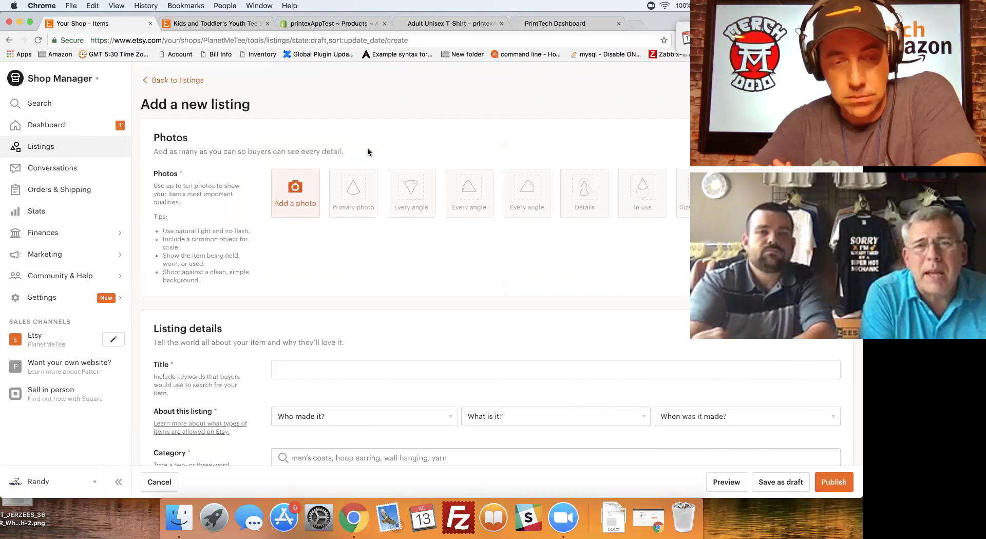
Open the theconversionblueprint.com membership page in a new tab and view the enlarged Mockups sample, closing it again
key("super+t")
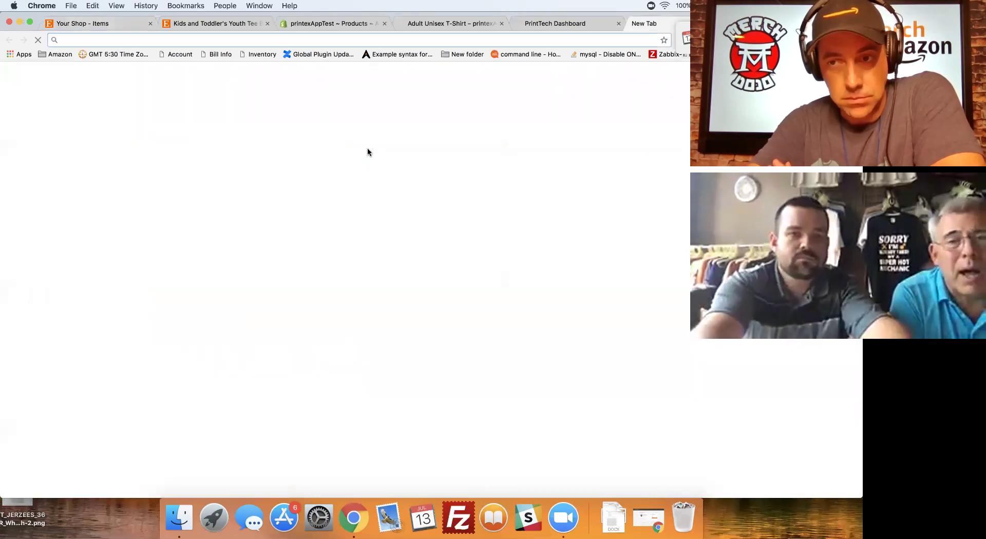
type("the")
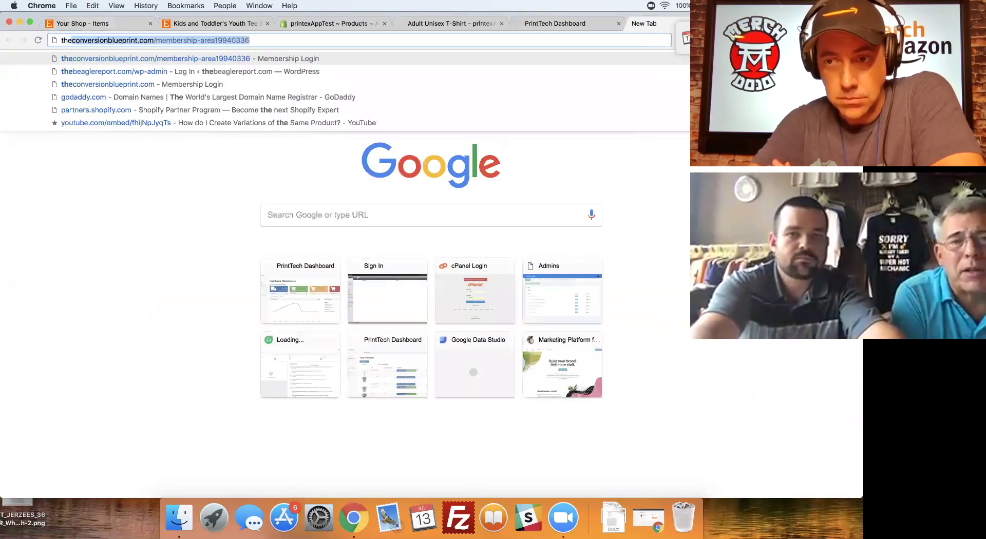
key("Return")
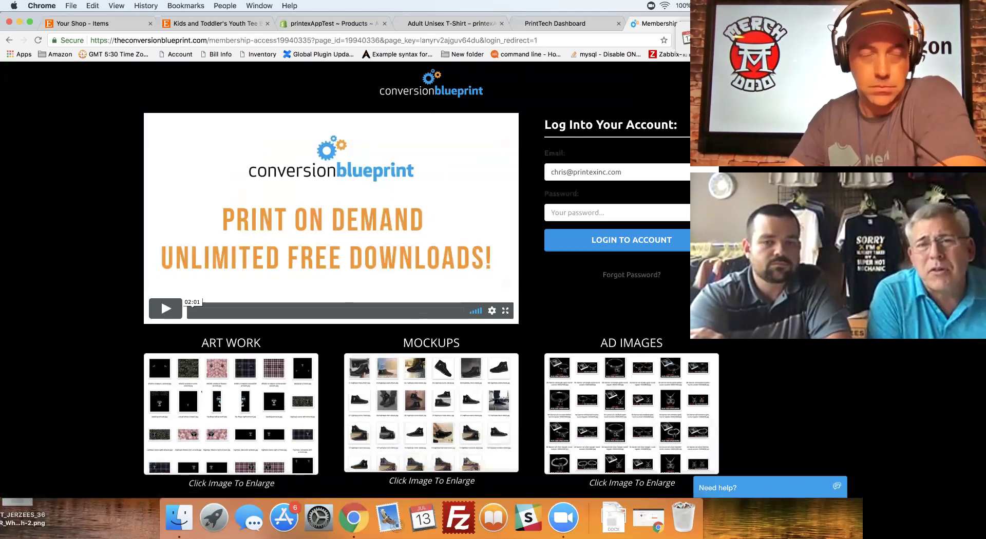
scroll(431, 283, "down", 4)
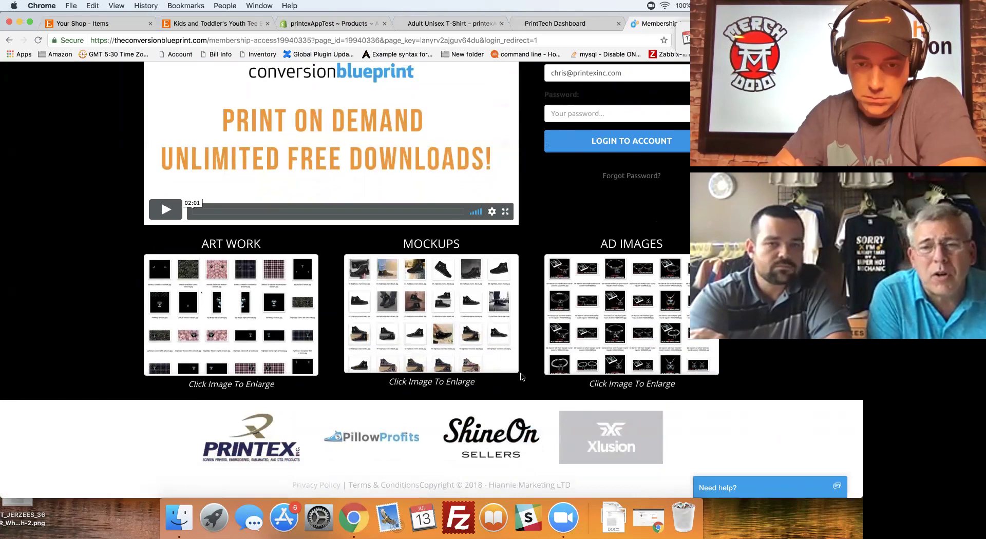
left_click(473, 331)
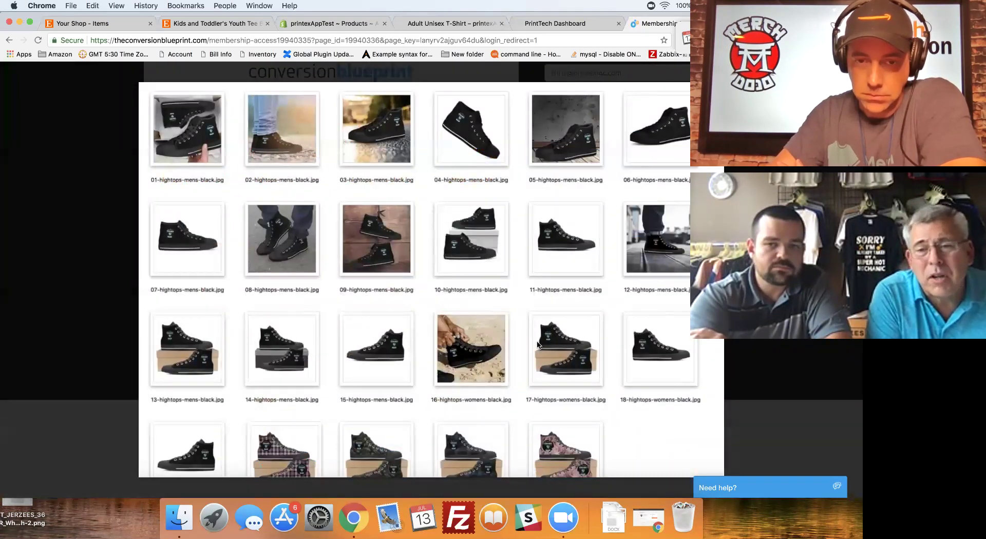
left_click(768, 347)
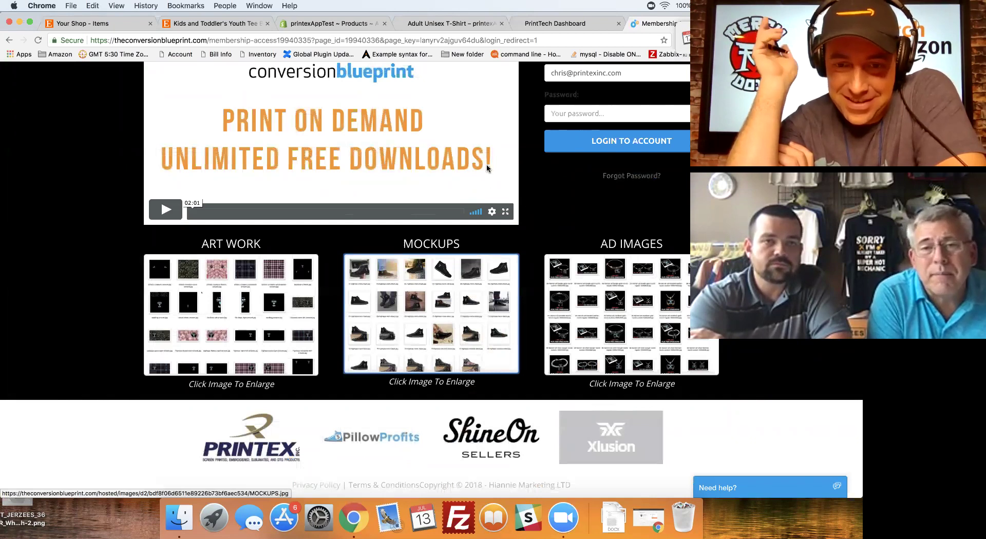
Return to the Etsy shop page, and open amazon.com in a new tab
left_click(97, 23)
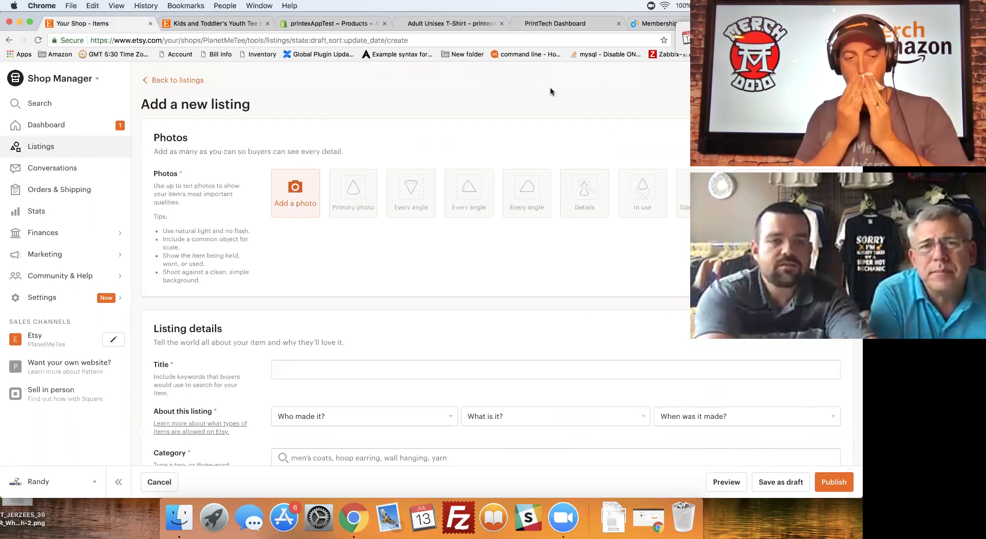
key("cmd+l")
type("a,")
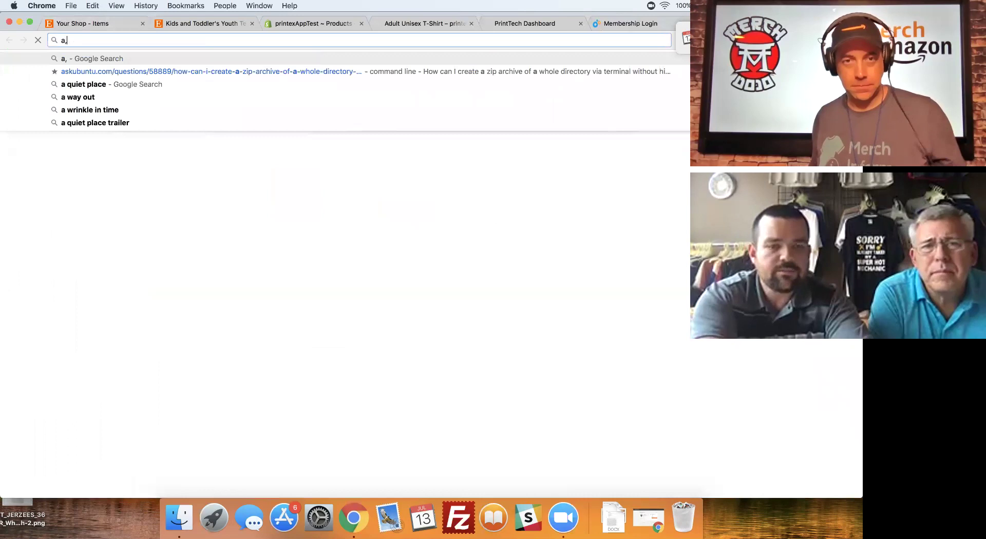
key("BackSpace")
type("mazon.com")
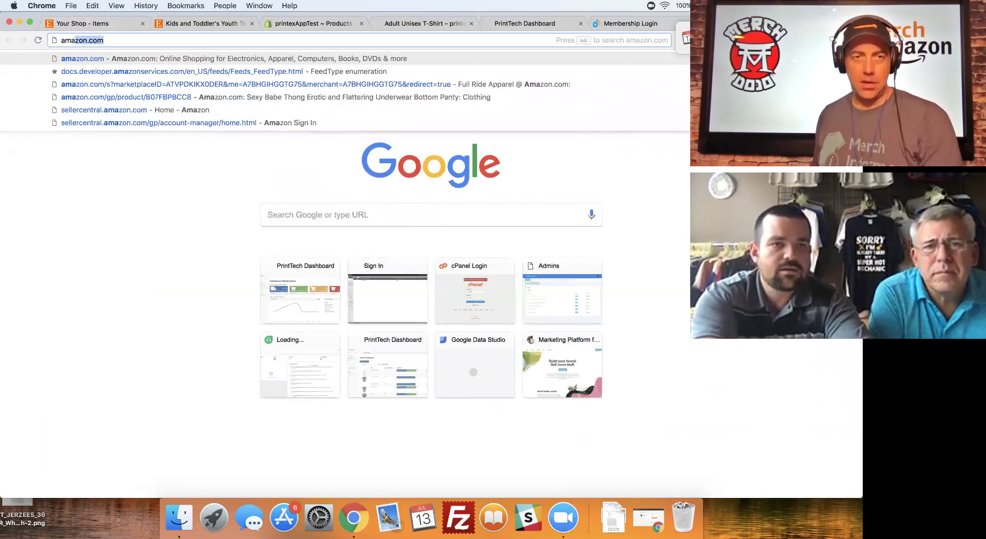
key("Return")
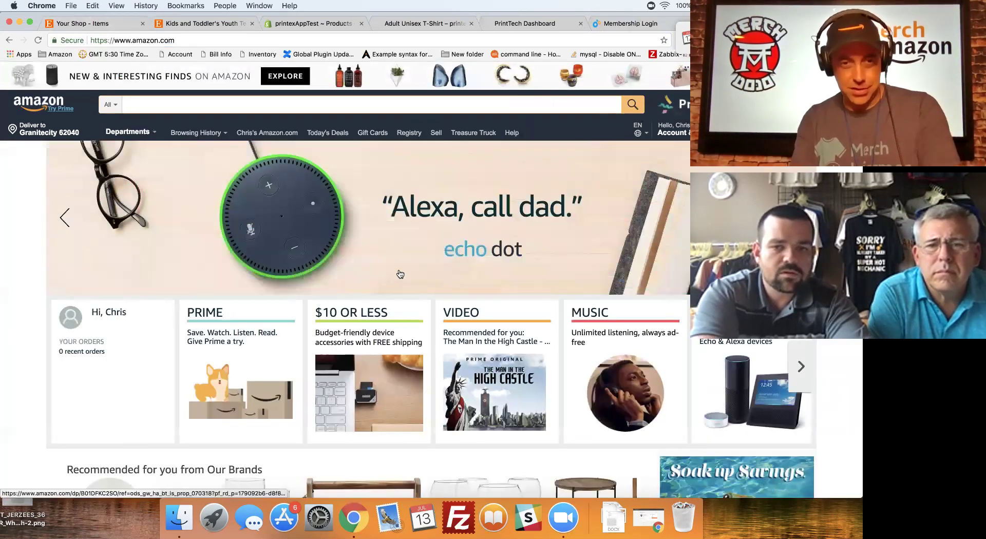
View the University of Alabama Crimson t-shirt from Amazon's recently viewed items and return to the home page
scroll(398, 273, "down", 15)
scroll(399, 273, "down", 20)
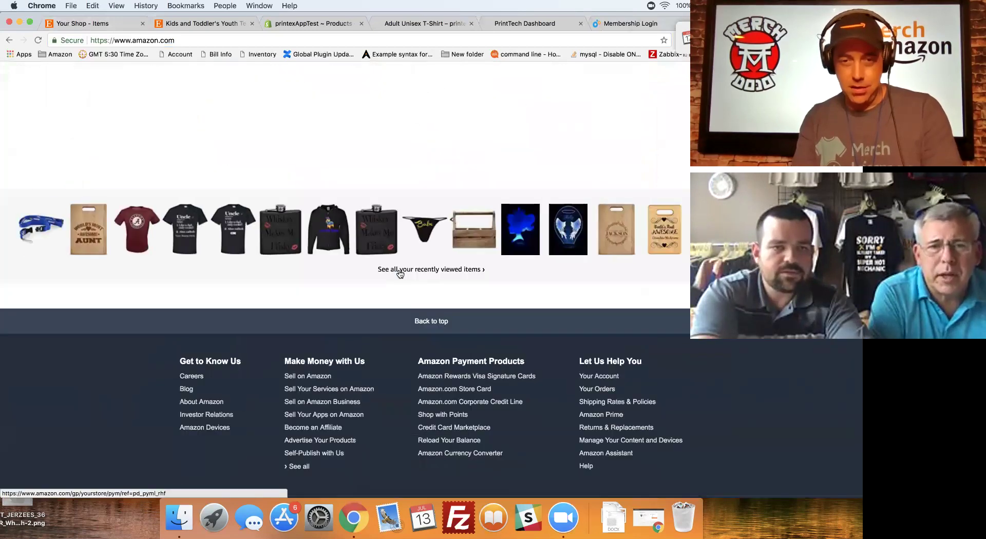
left_click(142, 225)
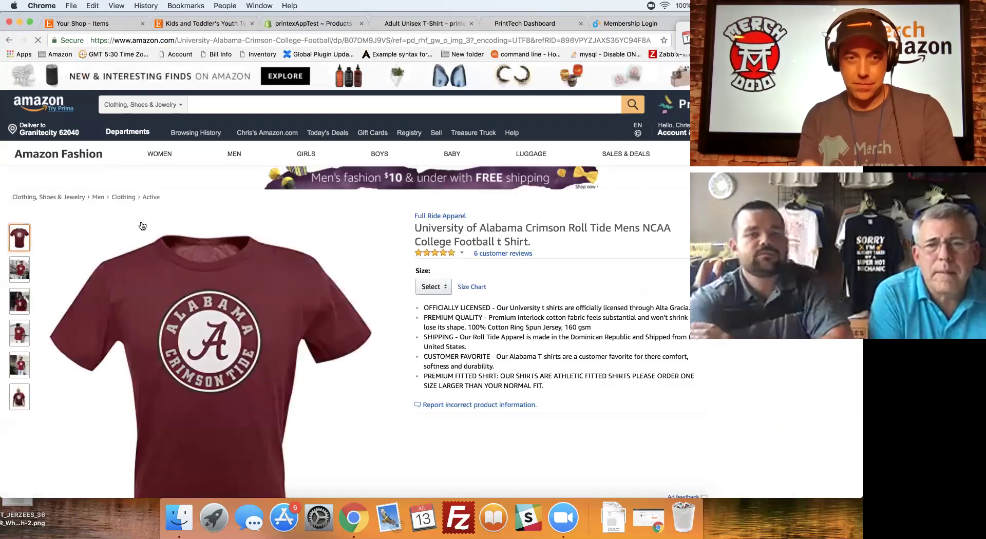
scroll(318, 247, "down", 2)
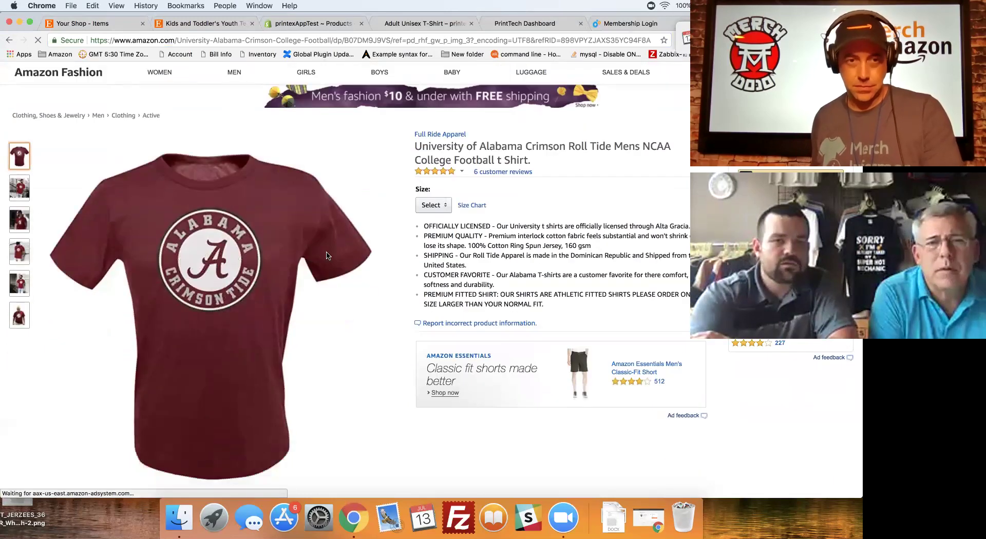
scroll(319, 250, "up", 2)
left_click(8, 41)
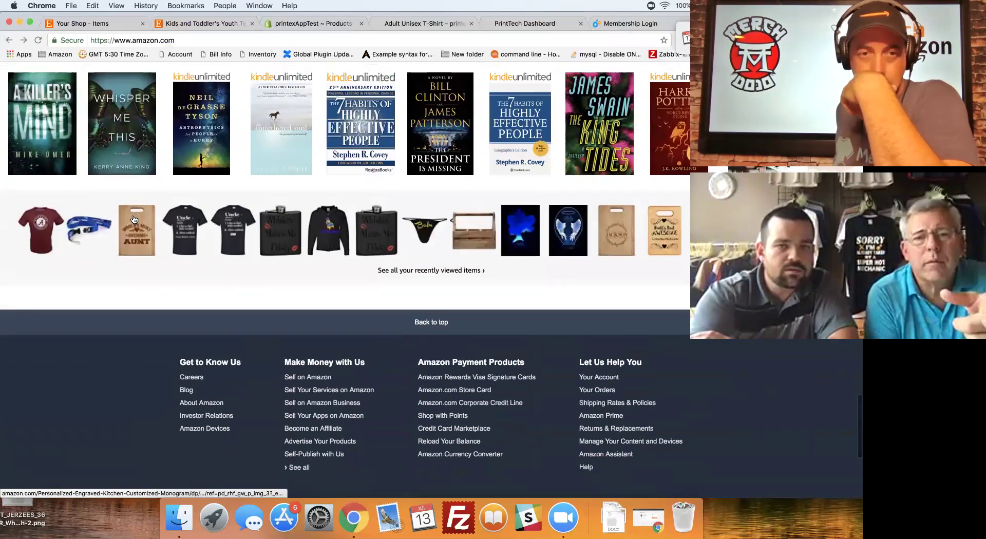
Open the World's Most Awesome Aunt cutting board listing and examine its alternate lifestyle photos and description
left_click(137, 311)
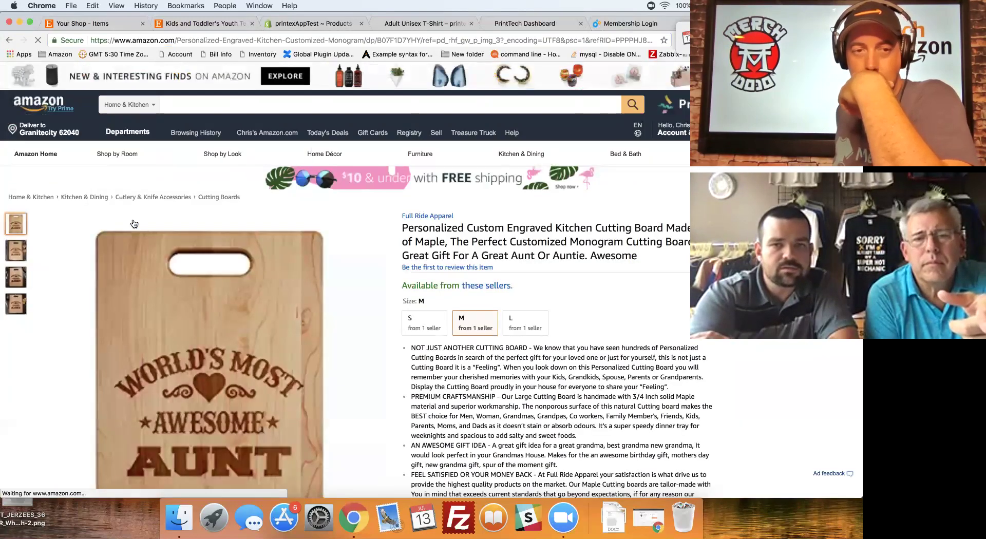
scroll(186, 200, "down", 2)
mouse_move(14, 198)
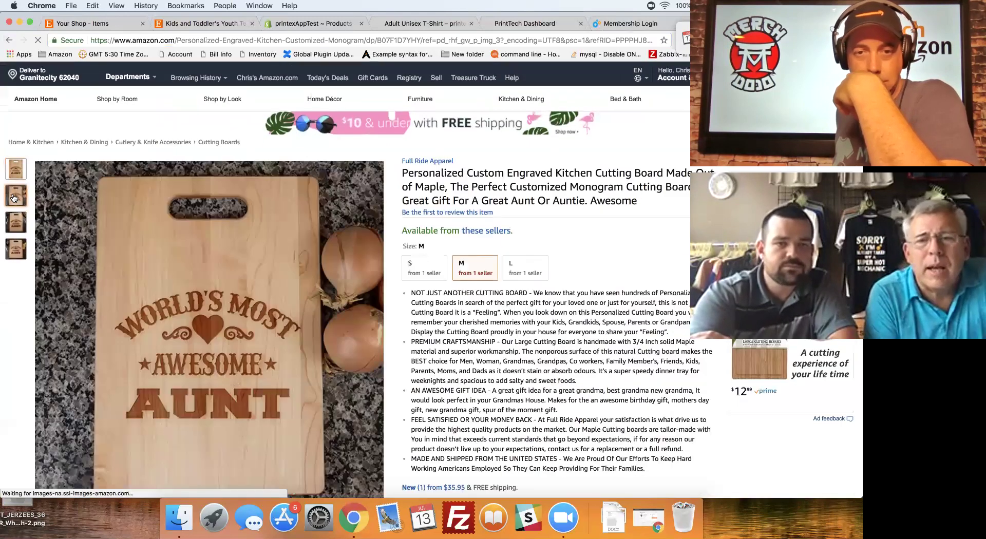
mouse_move(17, 220)
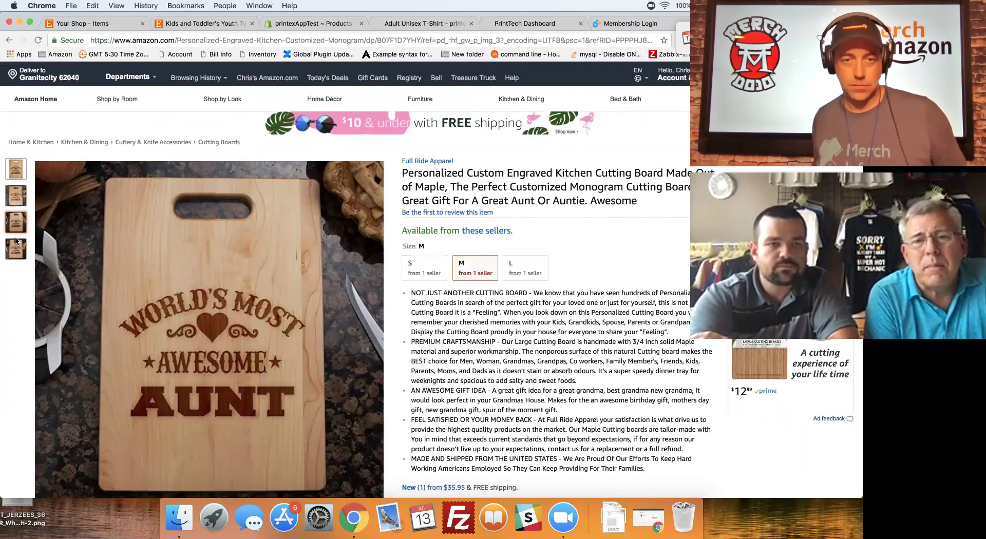
mouse_move(17, 249)
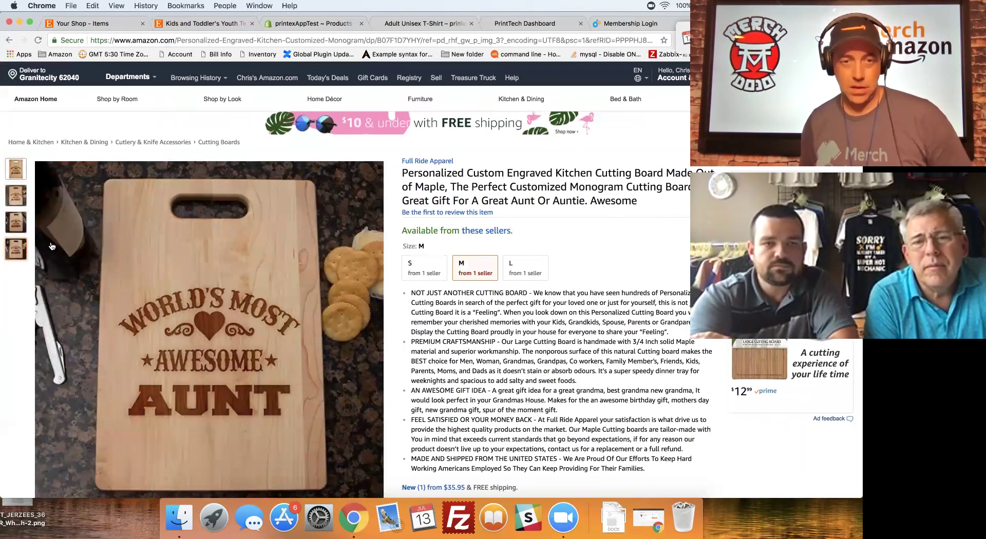
mouse_move(307, 296)
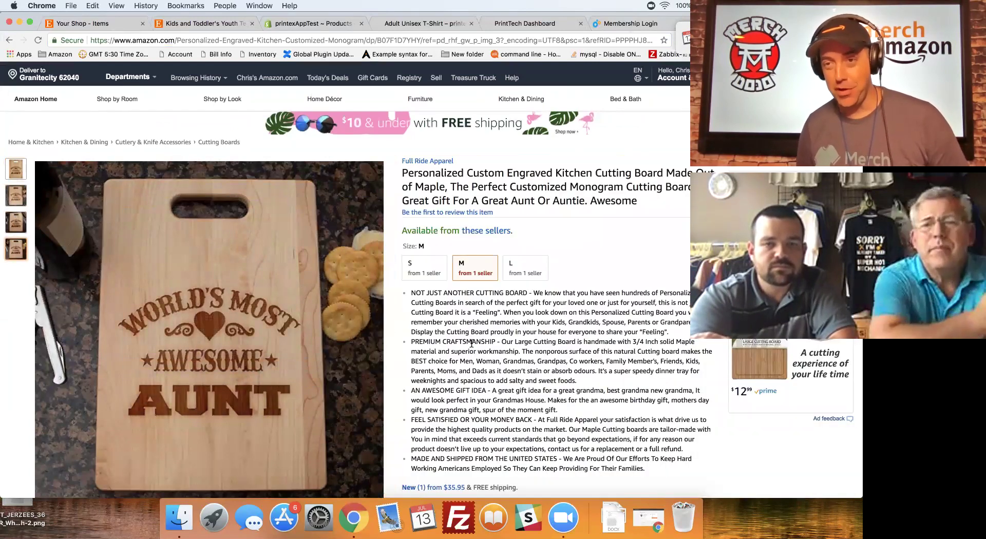
scroll(472, 343, "down", 1)
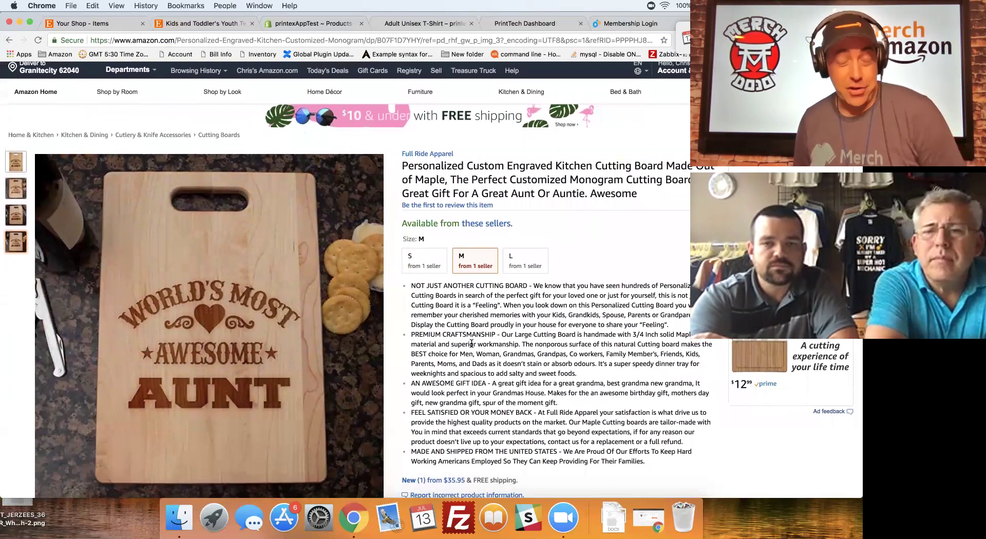
scroll(471, 343, "up", 1)
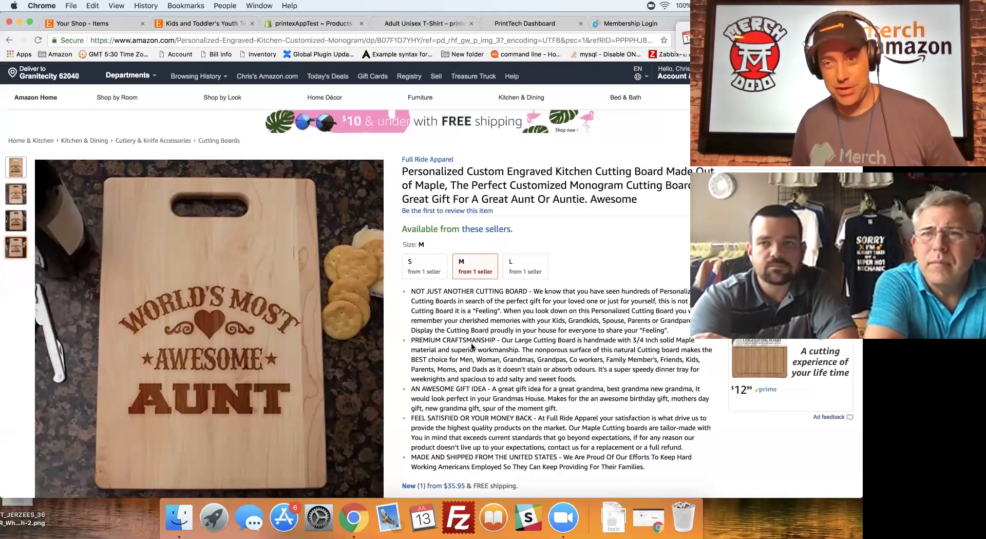